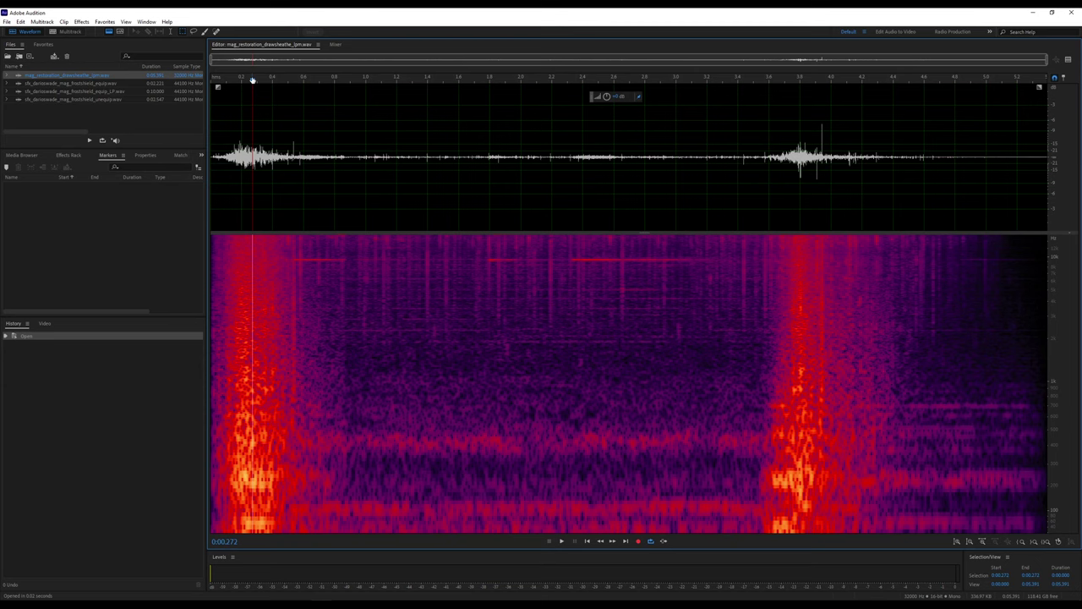
Step: Play the opening of mag_restoration_drawsheathe_lpm.wav from the start of the file
drag(252, 79, 178, 75)
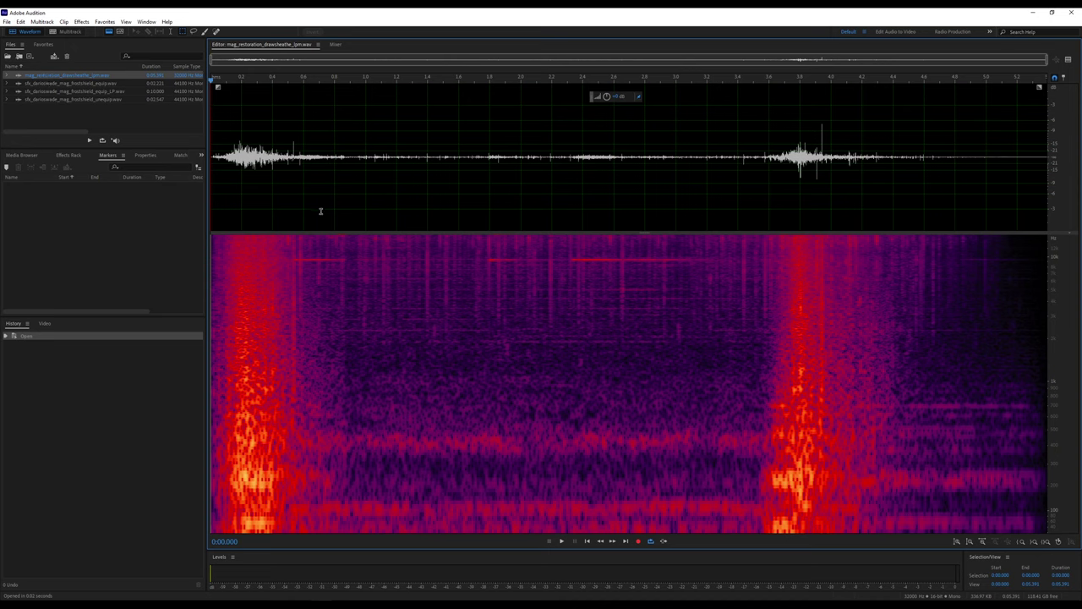
key(space)
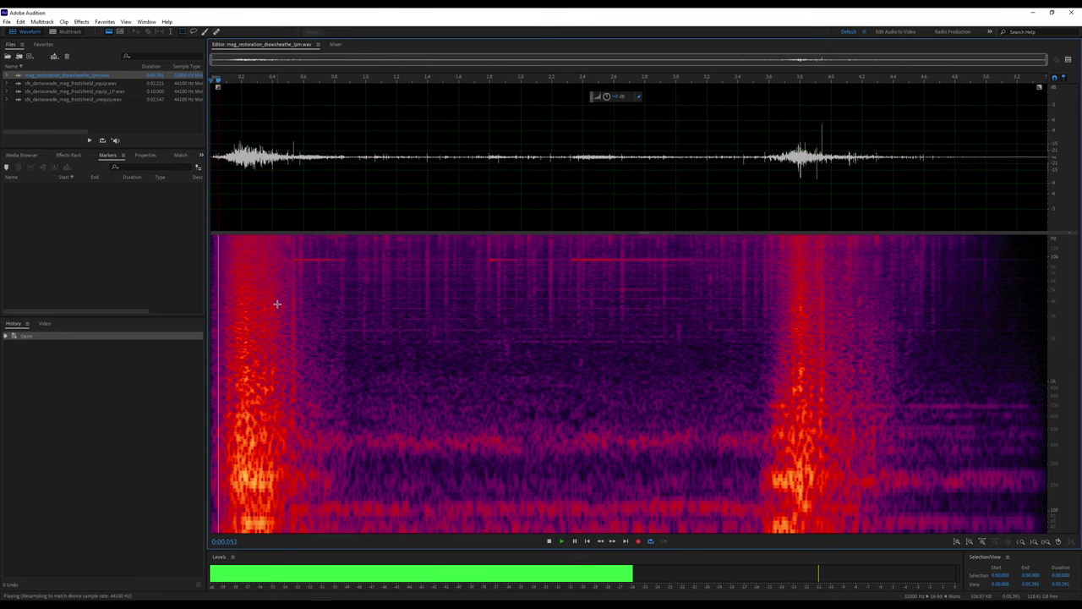
key(space)
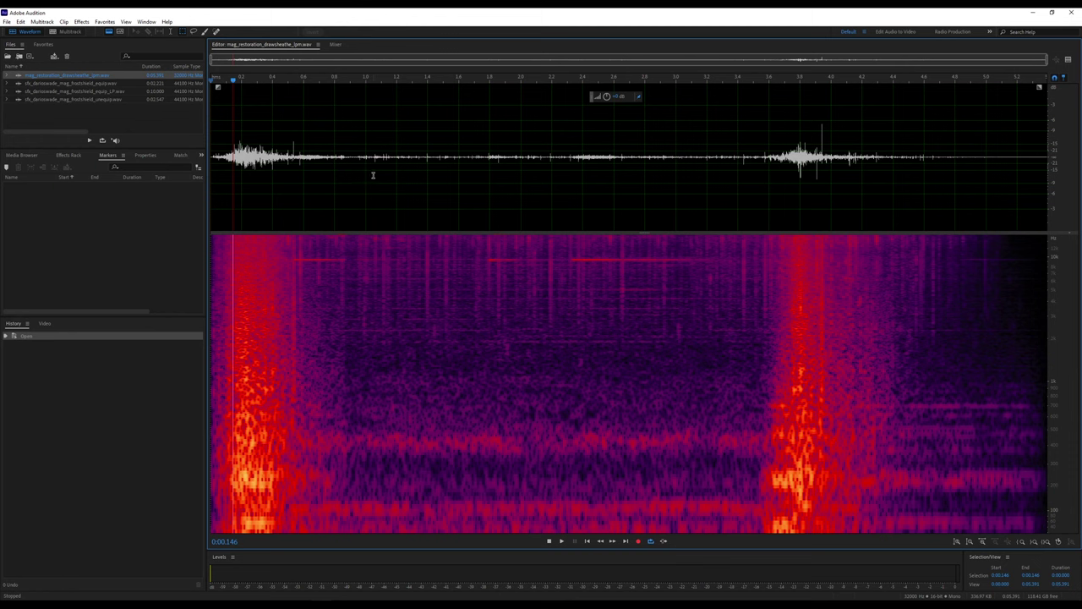
Step: Examine the opening burst, the quiet middle section and the closing burst of the drawsheathe waveform by selecting them in turn
drag(358, 173, 211, 177)
click(374, 186)
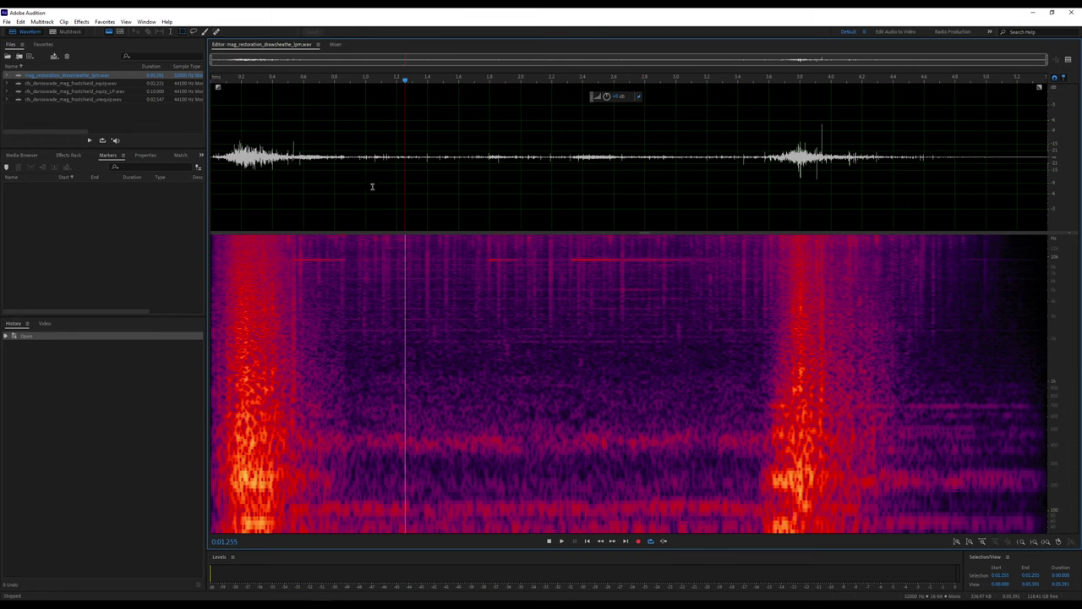
drag(345, 171, 913, 175)
click(801, 148)
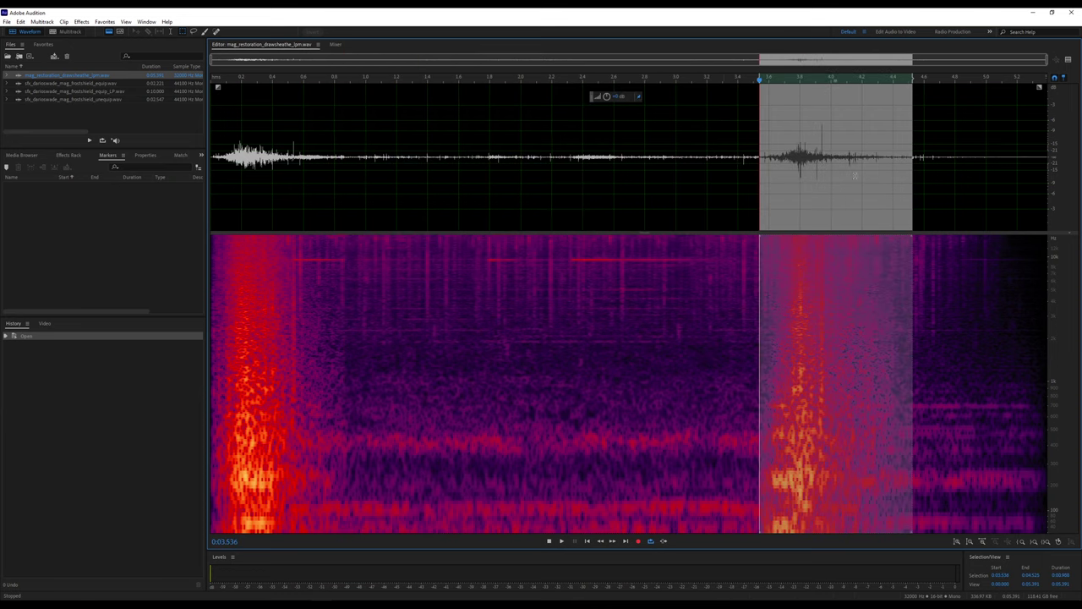
click(558, 170)
drag(233, 81, 711, 154)
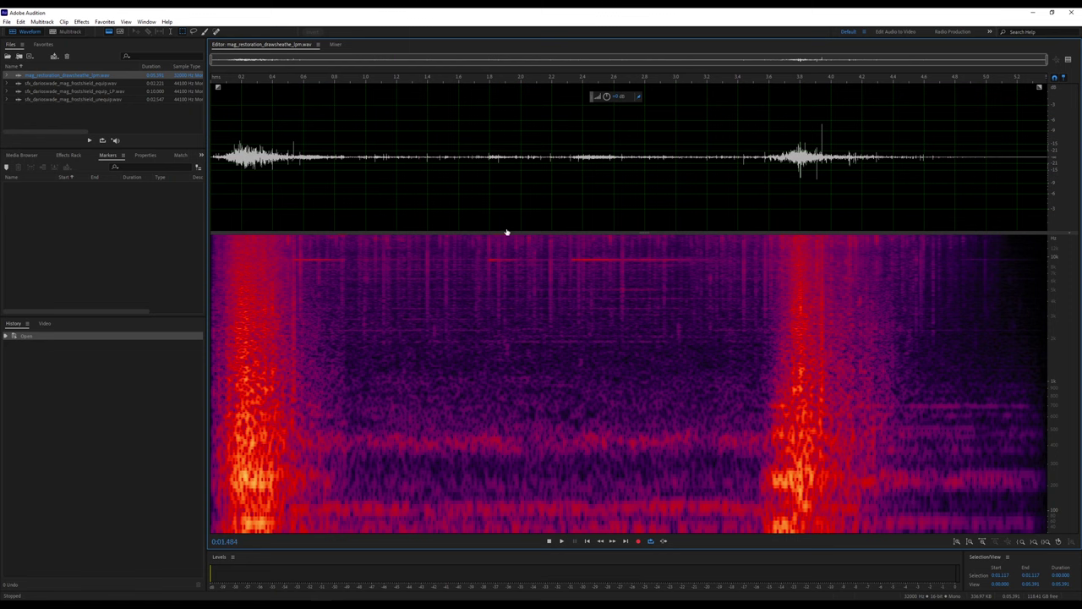
click(650, 176)
drag(759, 158, 1046, 158)
click(735, 154)
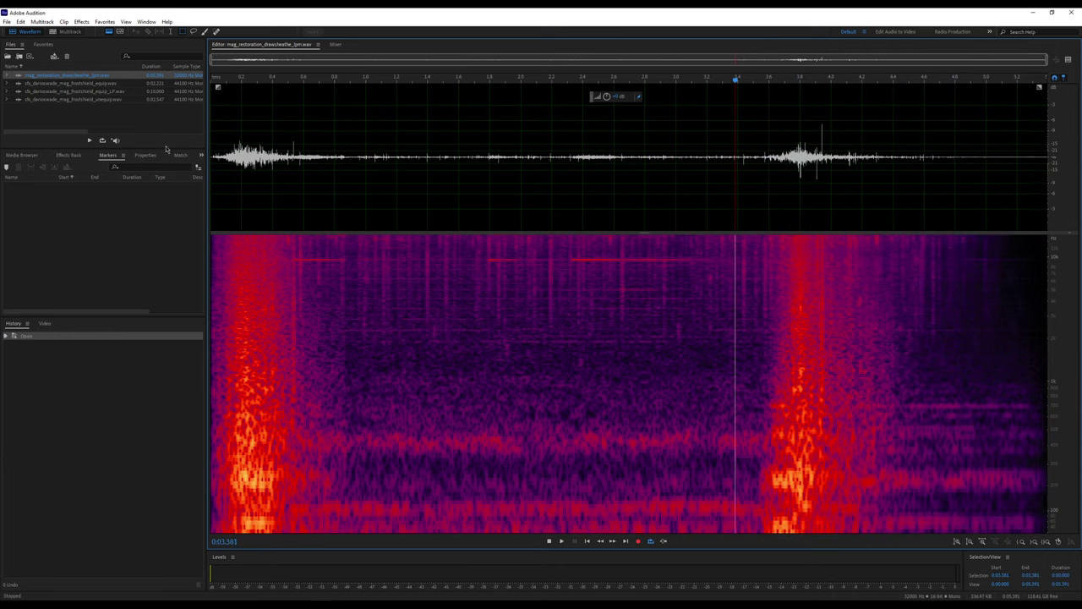
Step: Open and play back the frostshield equip file and the frostshield equip_LP loop file
double_click(80, 83)
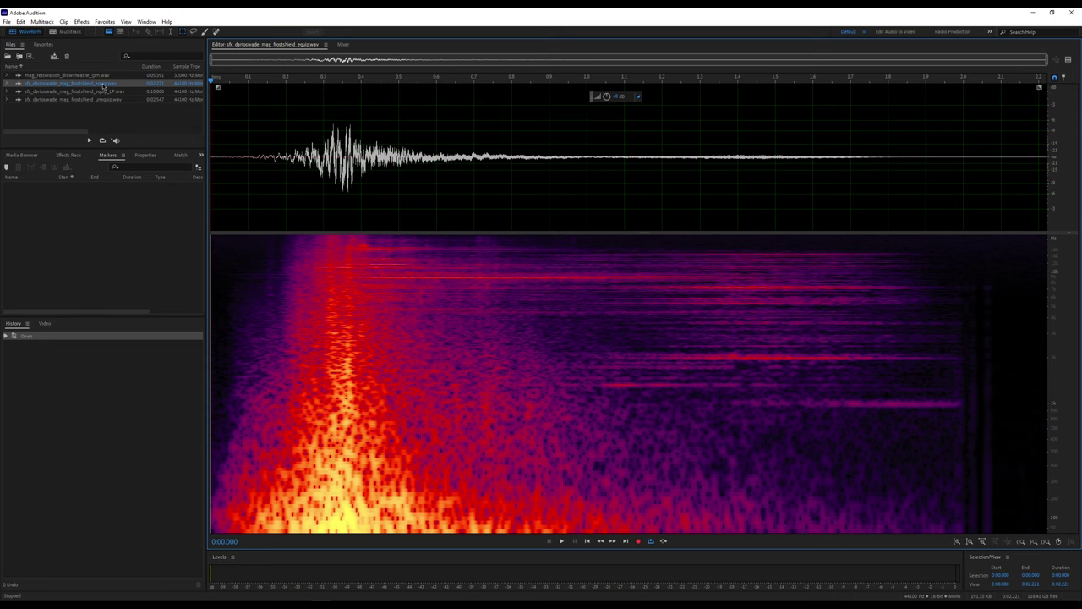
key(space)
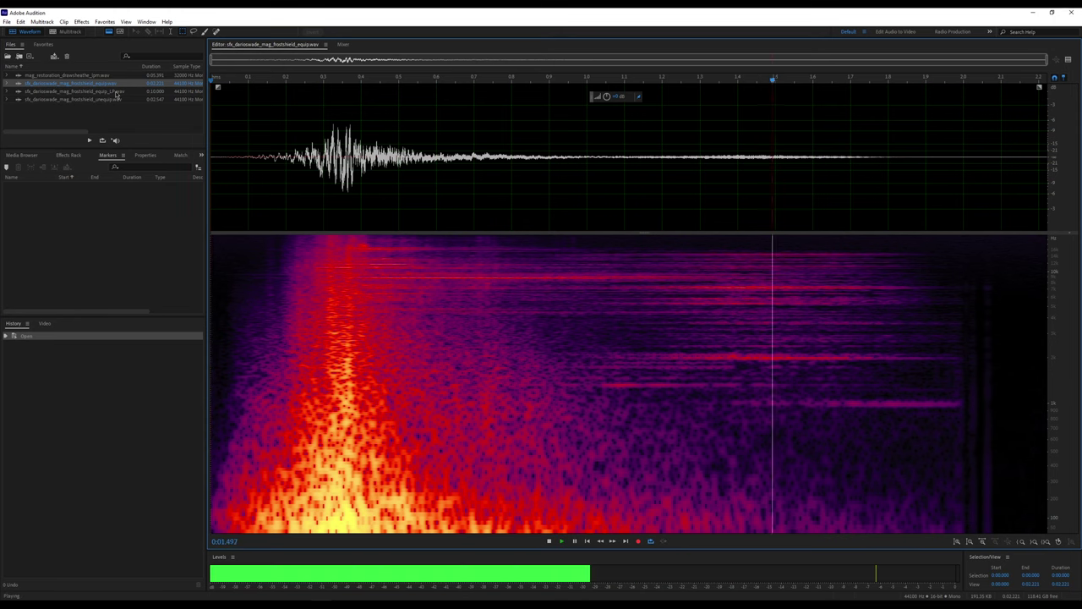
double_click(116, 91)
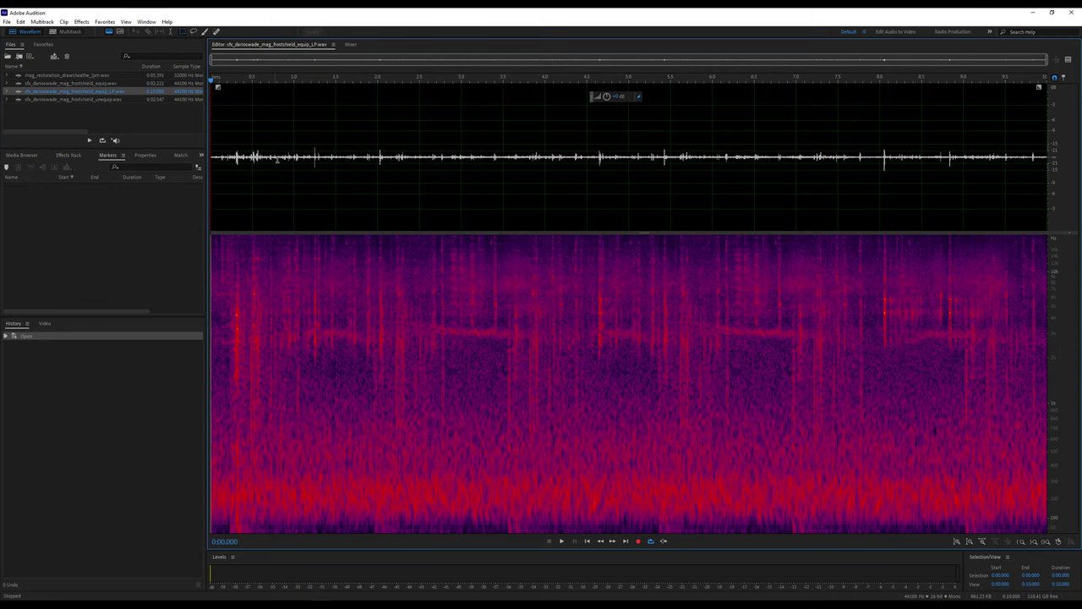
click(322, 150)
key(space)
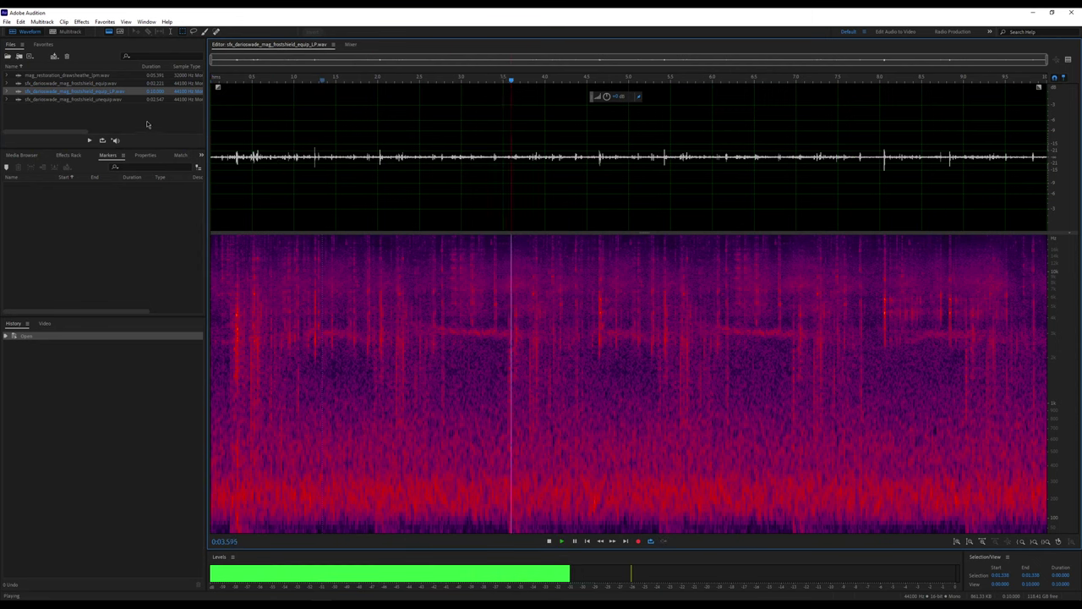
Step: Open the frostshield unequip file and play it back
click(78, 101)
double_click(79, 100)
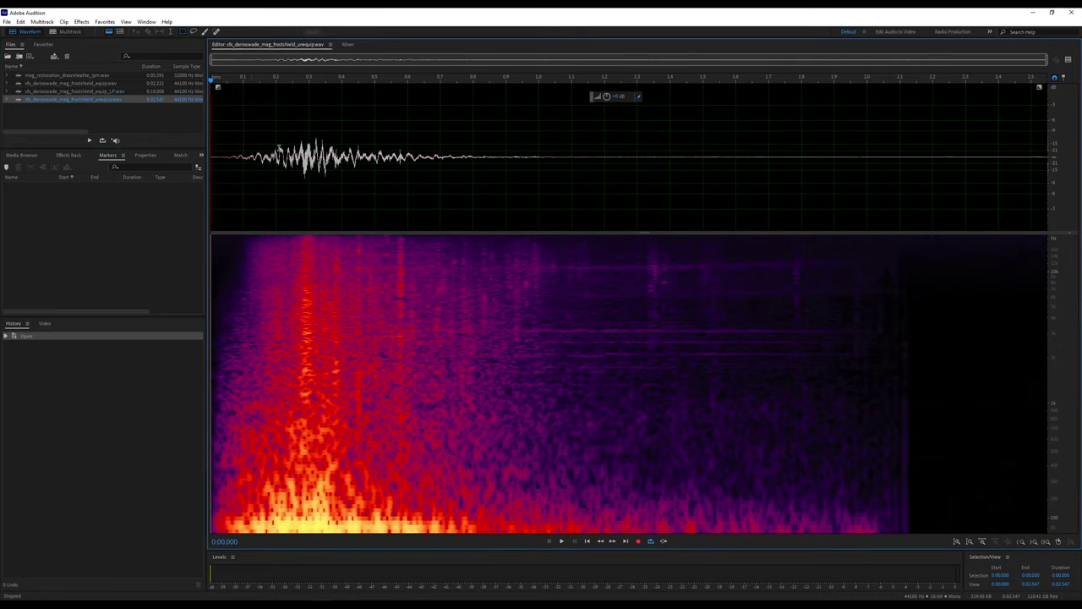
key(space)
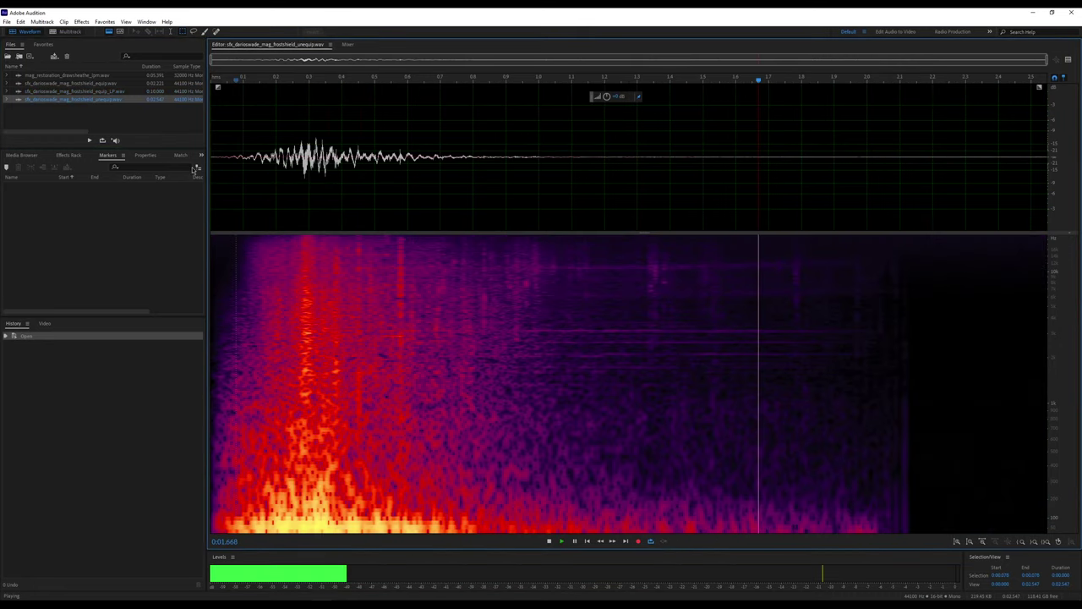
key(space)
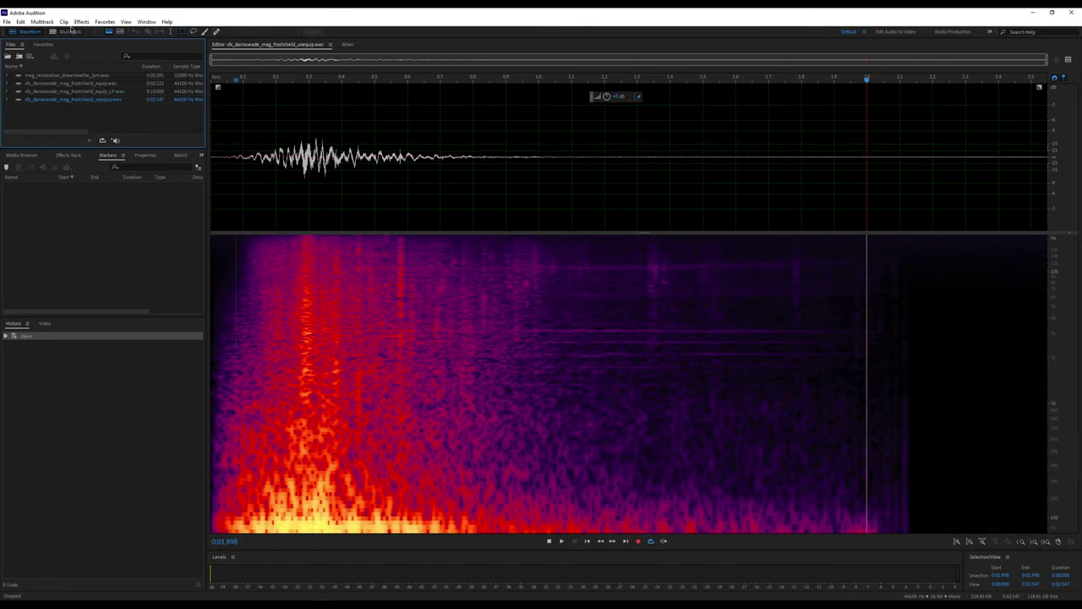
Step: Create a mono 44100 Hz multitrack session with the default name and add the three frostshield files to it
click(71, 31)
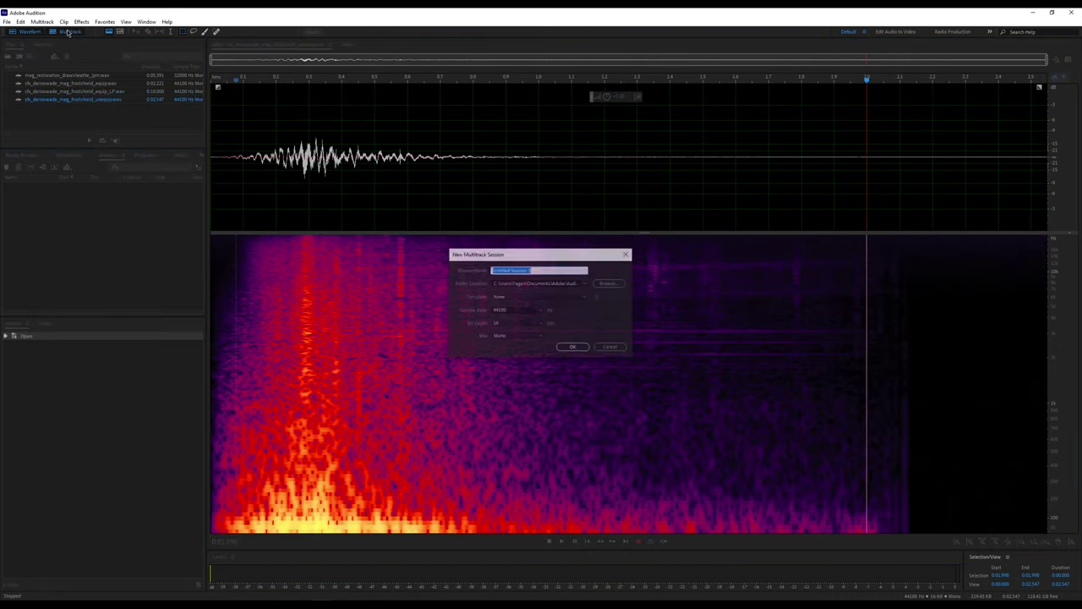
click(582, 348)
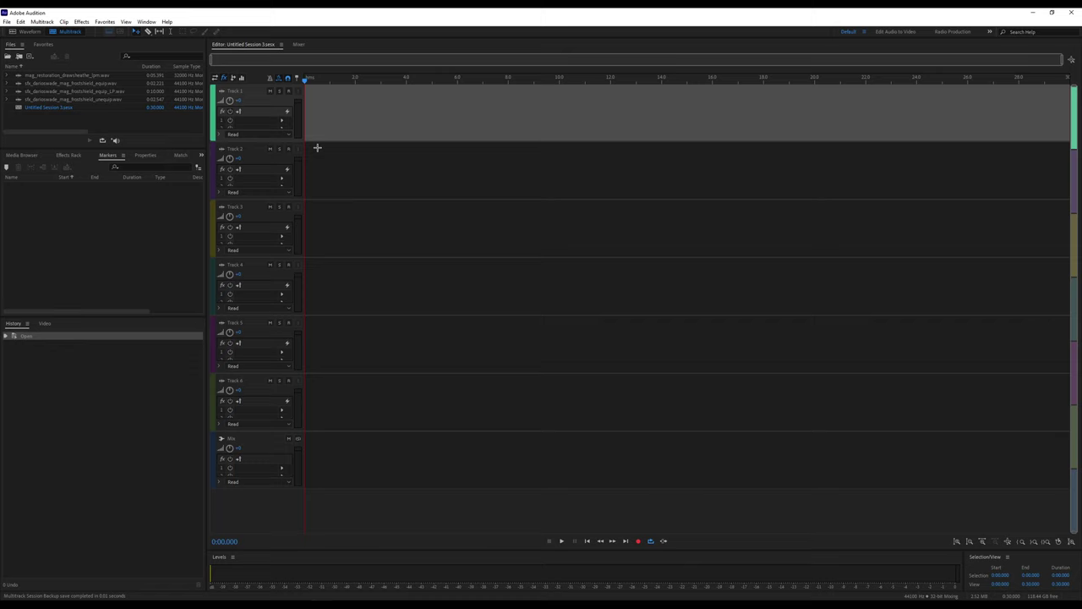
click(77, 101)
shift+click(152, 85)
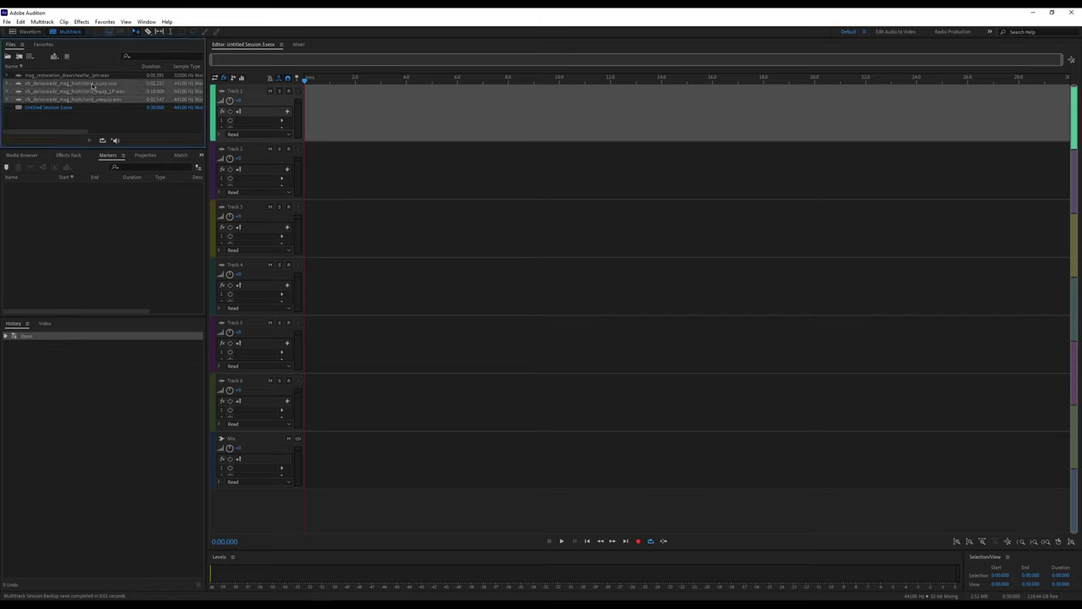
drag(93, 88, 842, 181)
click(423, 144)
Step: Place the equip clip near the start of Track 1, the equip_LP clip on Track 2 and the unequip clip on Track 3
drag(706, 126, 360, 117)
drag(841, 179, 833, 240)
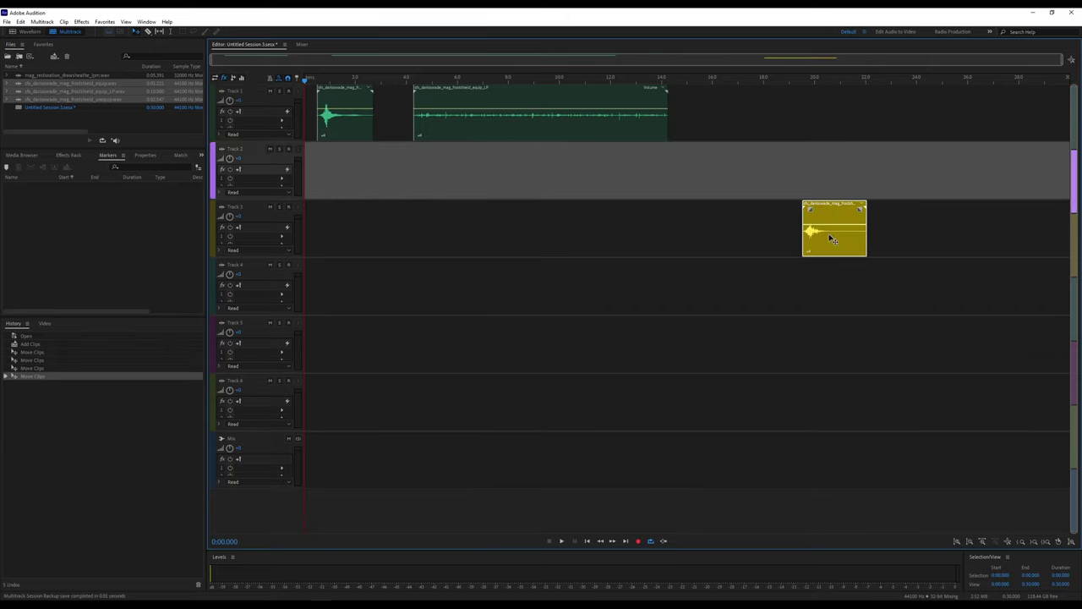
drag(592, 123, 869, 188)
Step: Duplicate the equip_LP clip twice on Track 2 and space the three copies so they no longer overlap
ctrl+click(648, 185)
drag(598, 192, 673, 186)
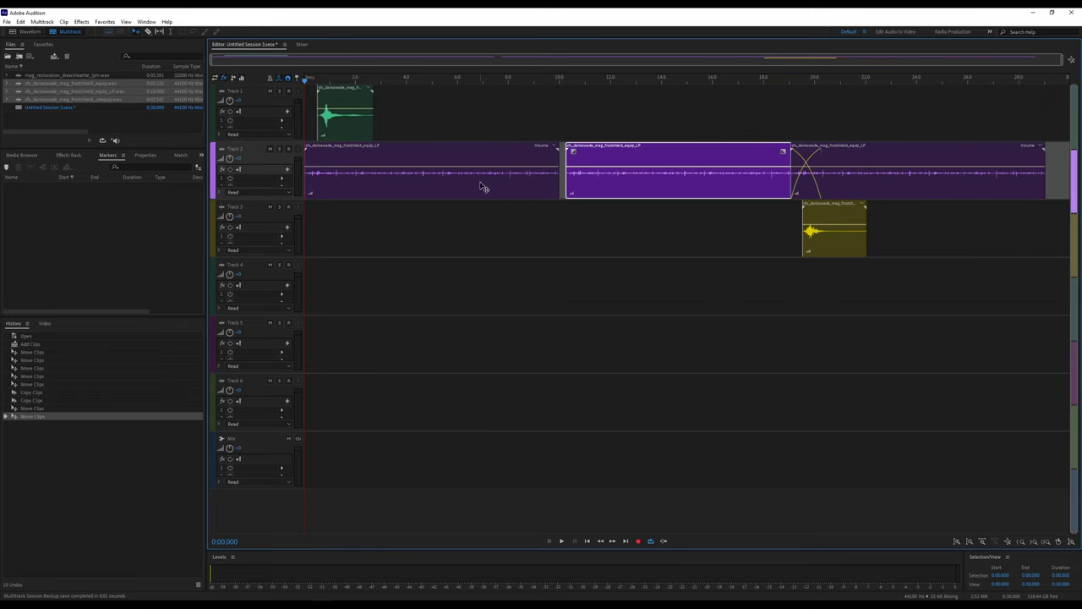
click(505, 188)
click(647, 184)
drag(869, 181, 913, 179)
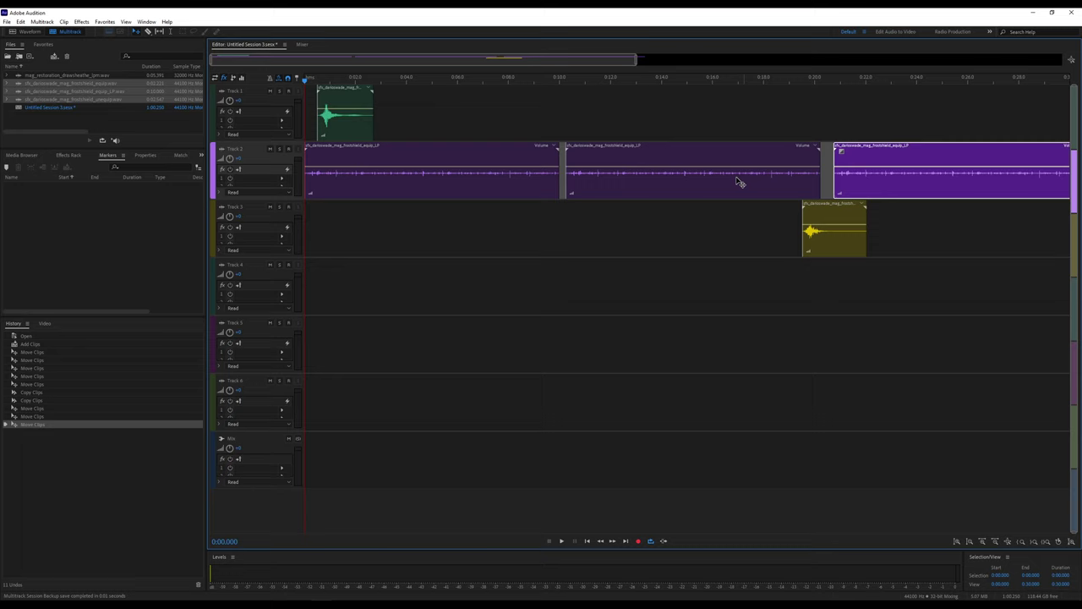
click(695, 182)
Step: Trim the beginning of the first loop clip to leave about 3.3 s and butt it against the second loop clip
click(388, 191)
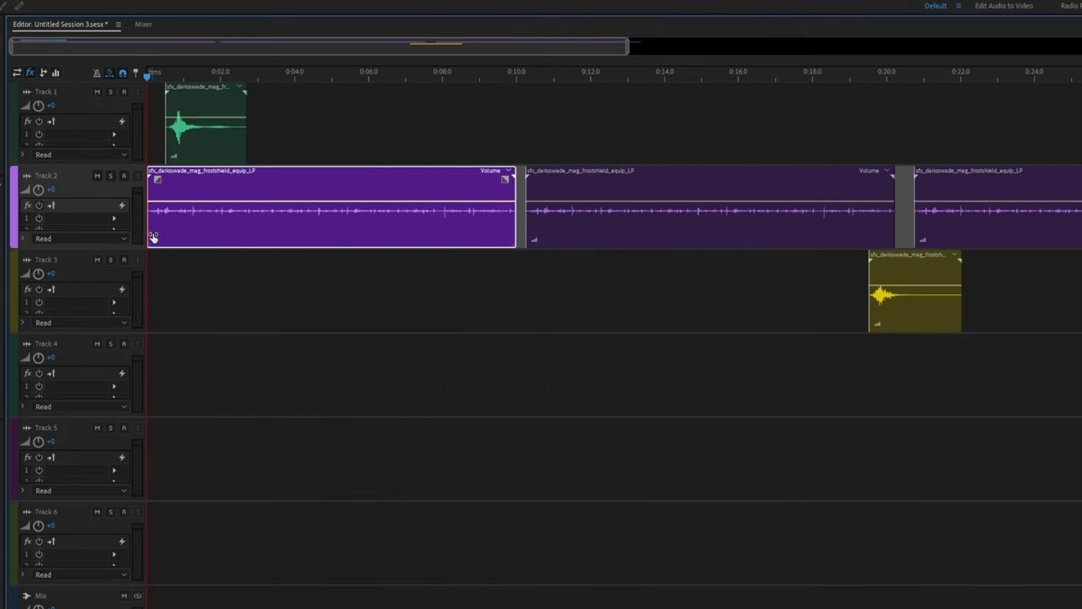
drag(149, 224, 392, 224)
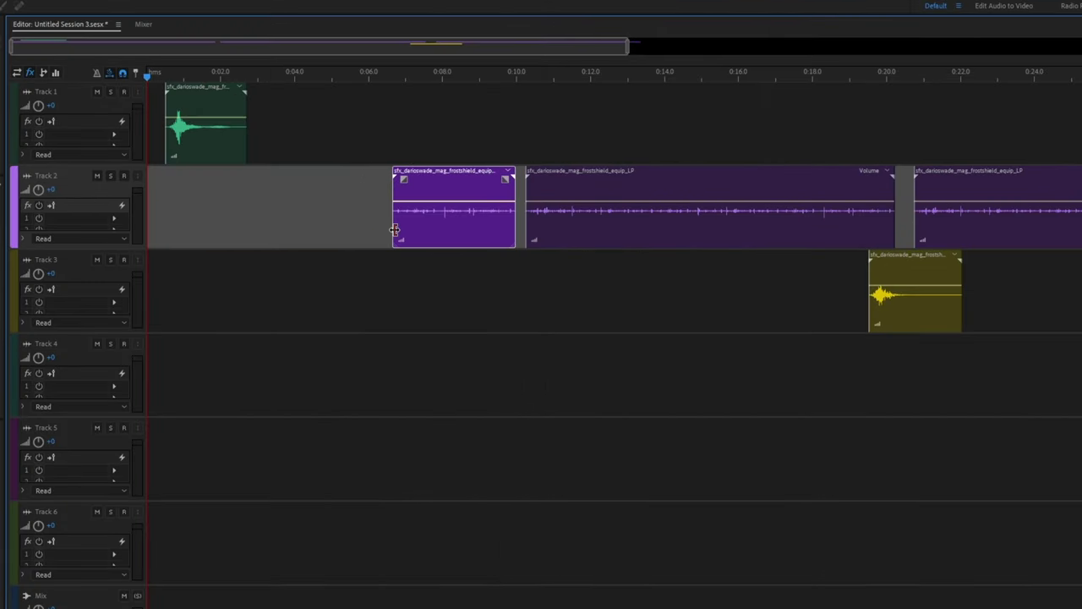
drag(475, 235, 483, 234)
Step: Trim the end of the third loop clip so it is about 2.4 s long
click(1039, 235)
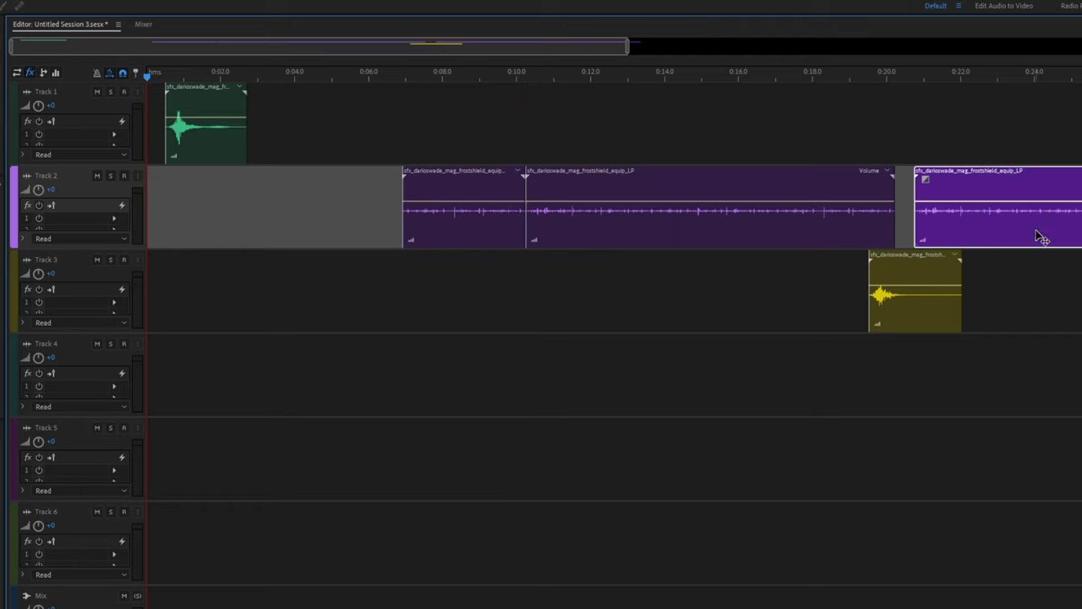
scroll(521, 130, right, 5)
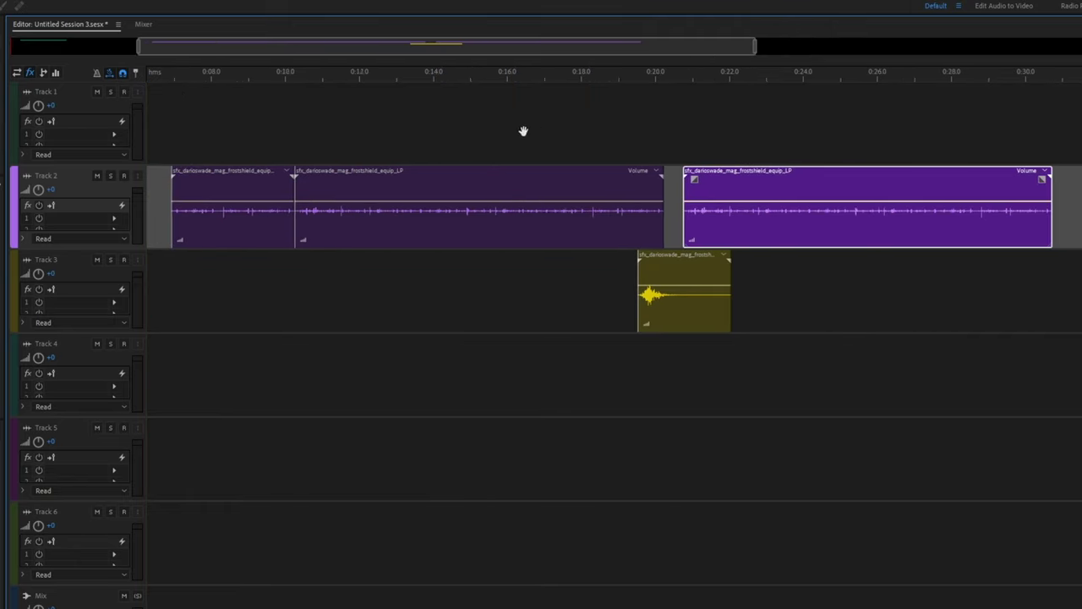
drag(1038, 228, 761, 229)
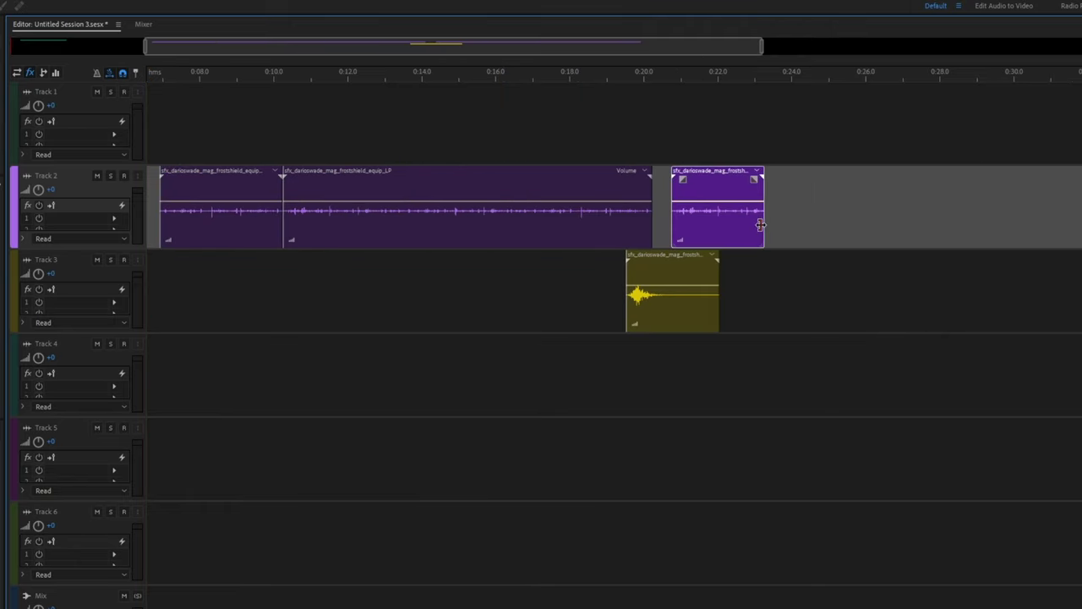
click(335, 388)
Step: Move the three loop clips to near the session start and align the equip clip's end with the middle loop clip's start
scroll(698, 356, left, 5)
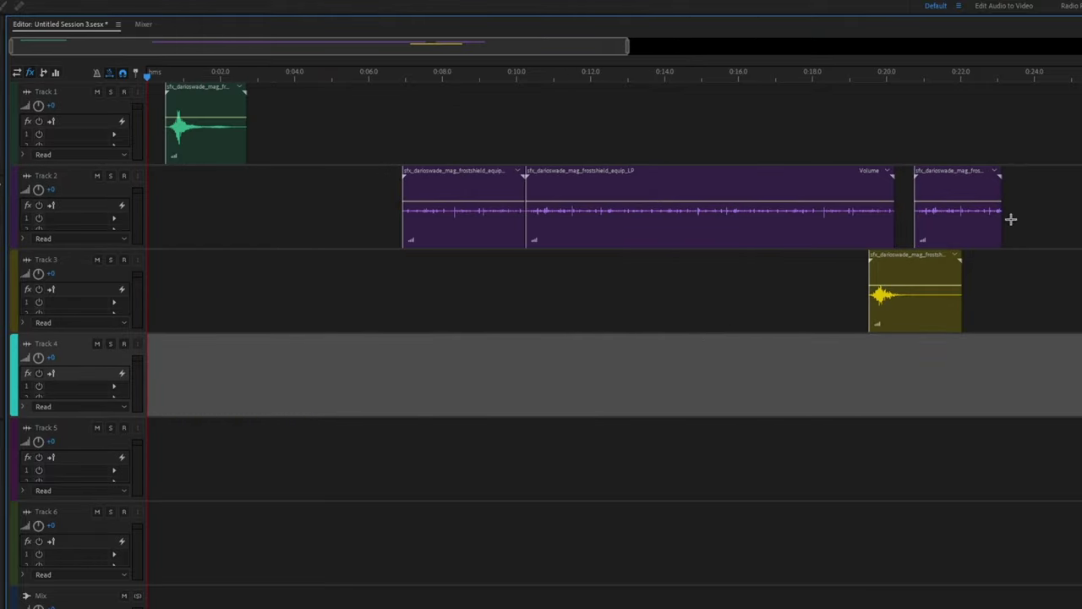
click(450, 238)
drag(634, 235, 385, 190)
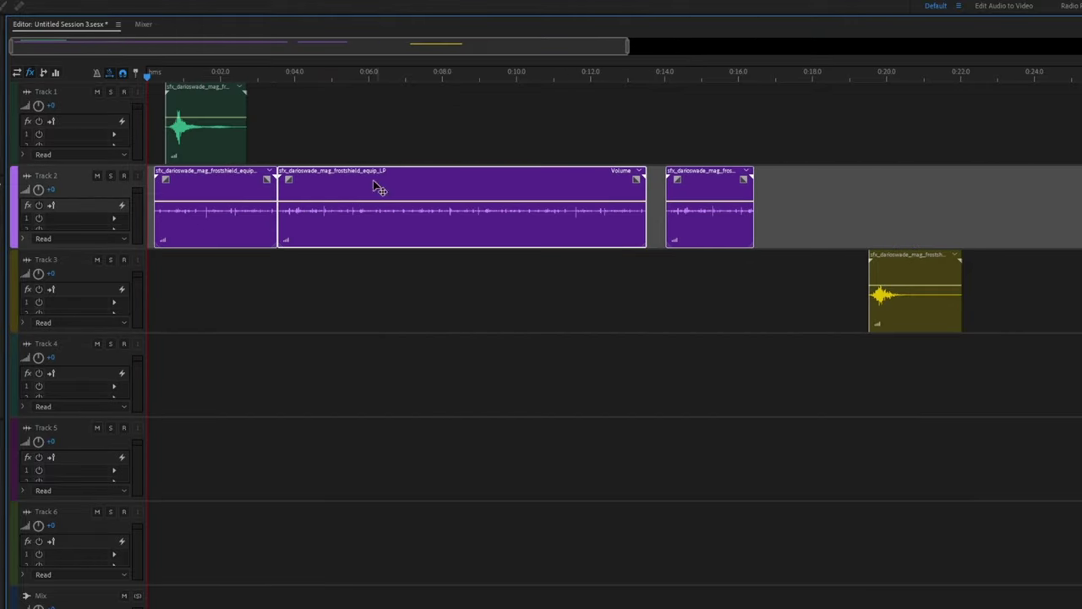
drag(227, 145, 256, 144)
click(421, 126)
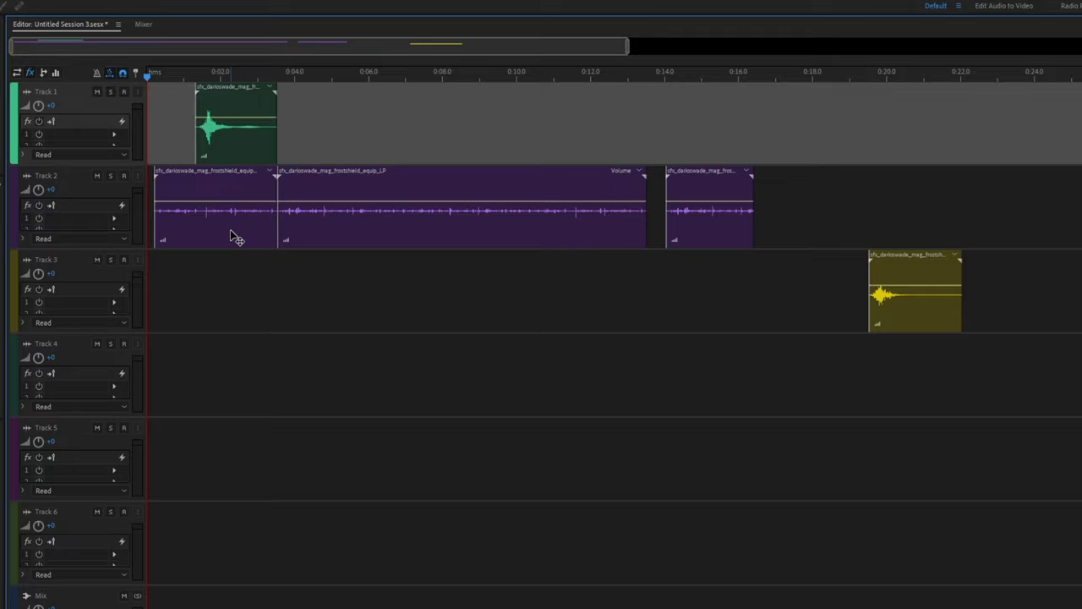
Step: Trim the start of the first loop clip to leave about 1.8 s and butt the third loop clip against the middle one
click(236, 235)
drag(161, 226, 218, 222)
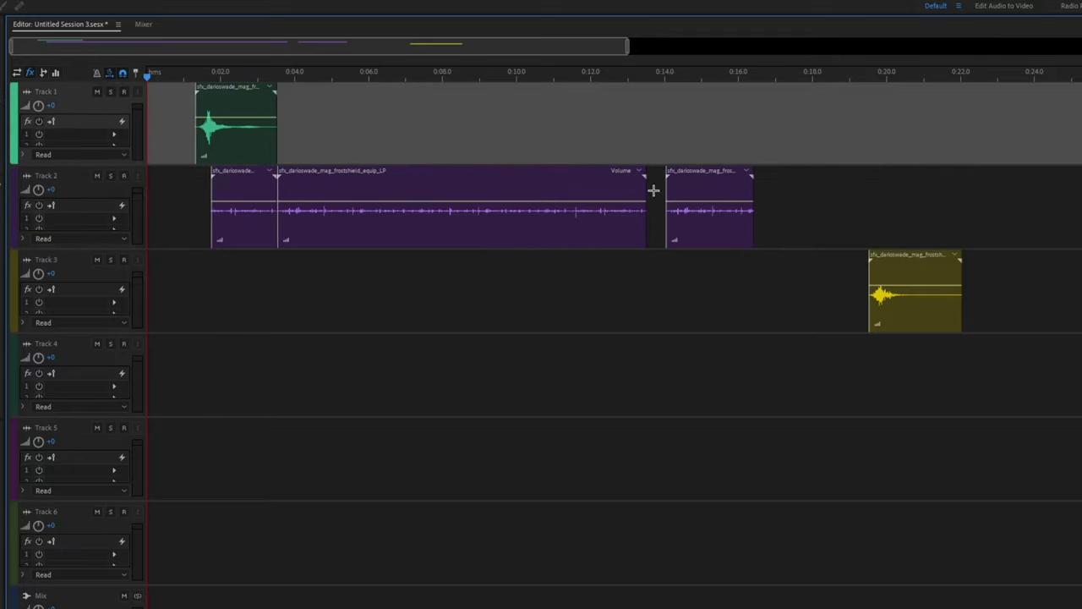
drag(700, 229, 693, 231)
click(814, 194)
Step: Align the unequip clip with the third loop clip's start and shift the whole arrangement to begin at 0 s
drag(930, 309, 709, 304)
drag(842, 312, 202, 151)
click(343, 134)
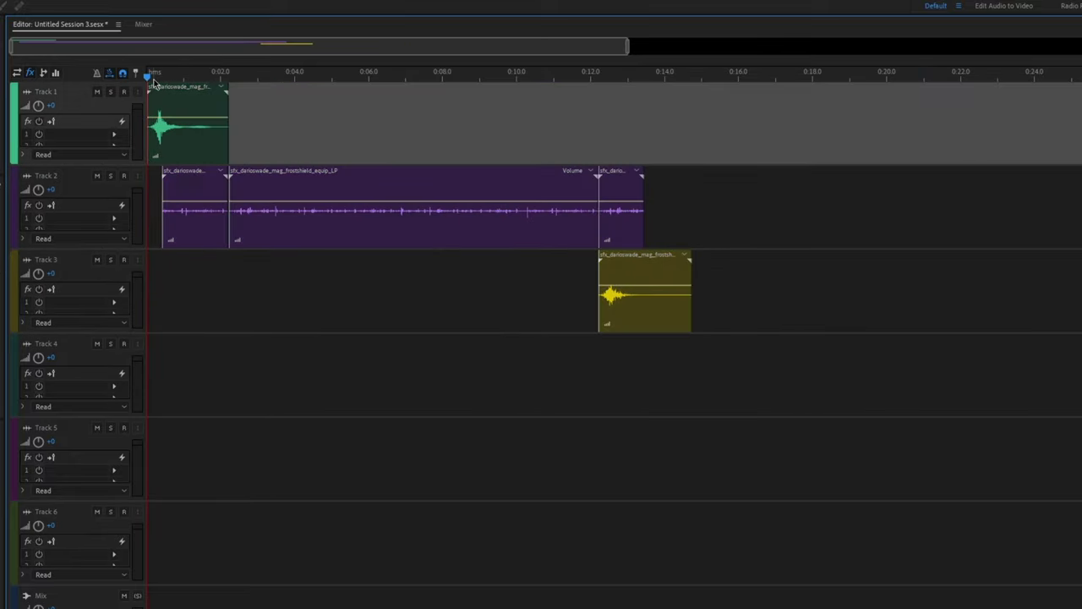
Step: Examine how the equip clip leads into the loop clips by moving the playhead through the arrangement
click(185, 146)
click(246, 125)
click(188, 226)
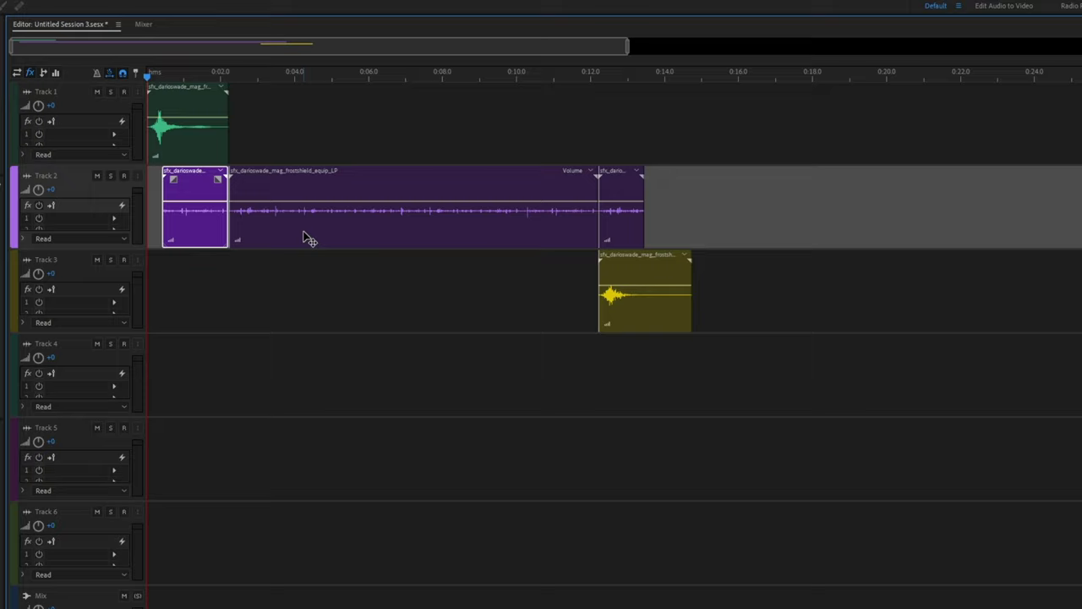
click(264, 107)
drag(229, 78, 481, 128)
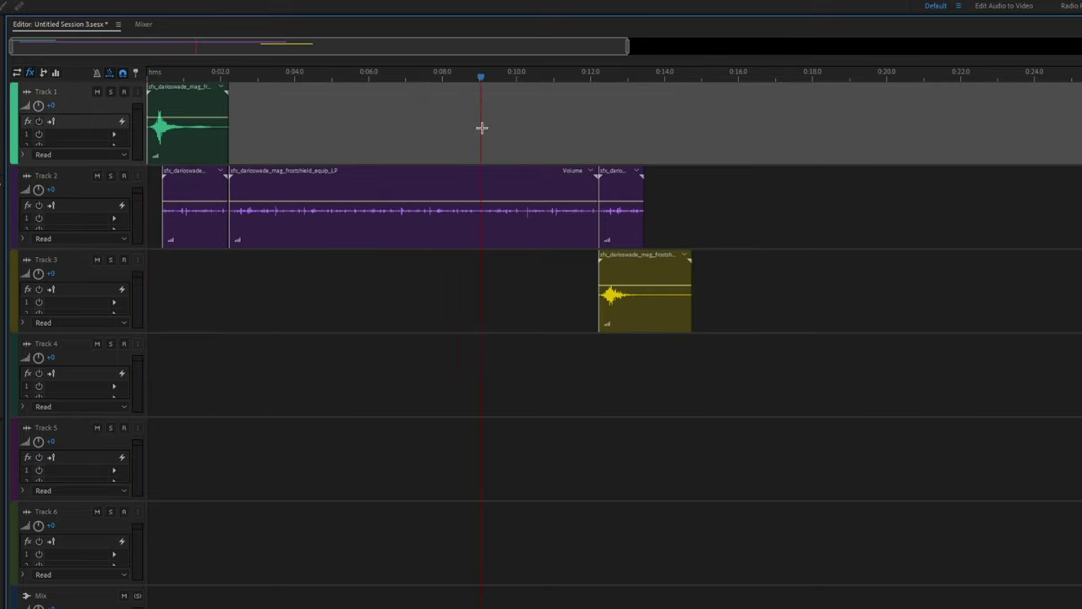
click(483, 188)
click(602, 84)
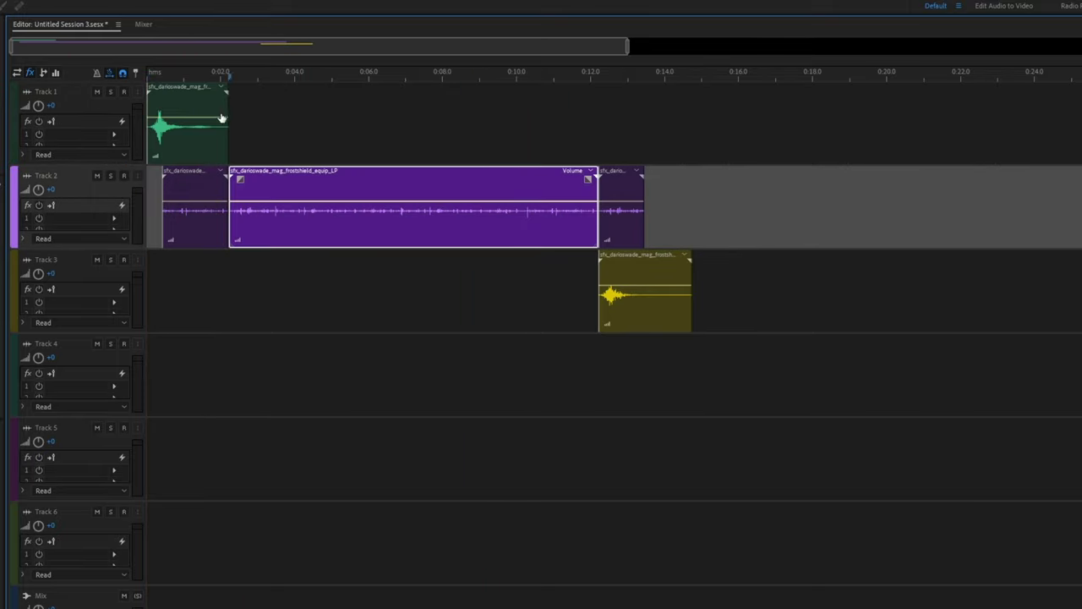
drag(203, 113, 554, 148)
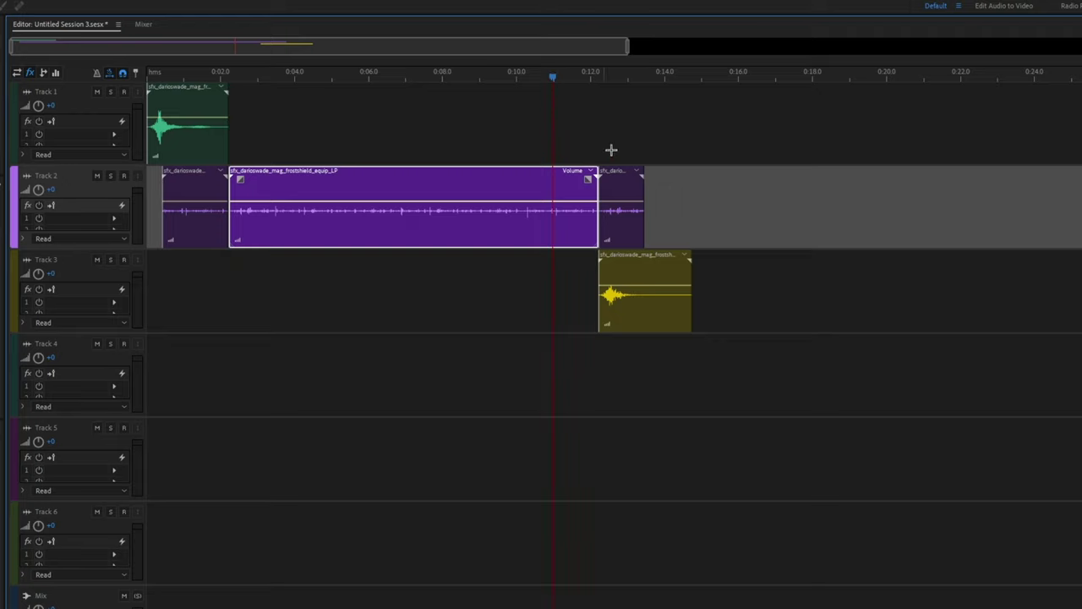
click(664, 147)
Step: Inspect the overlap of the last loop clip and the unequip clip, and play the session from just before 12 s
drag(587, 78, 621, 102)
click(695, 221)
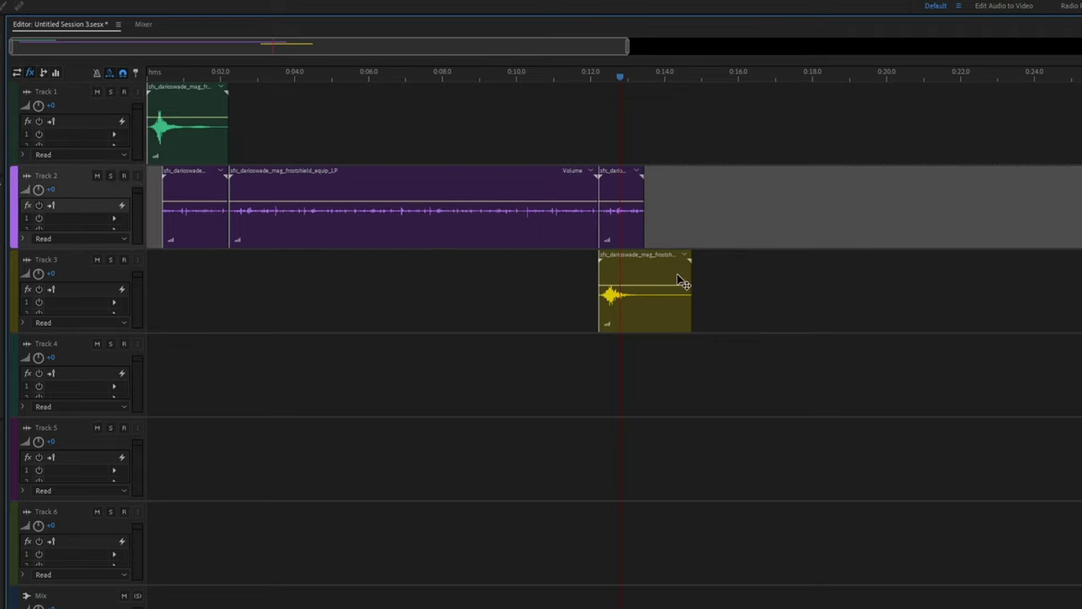
click(588, 76)
key(space)
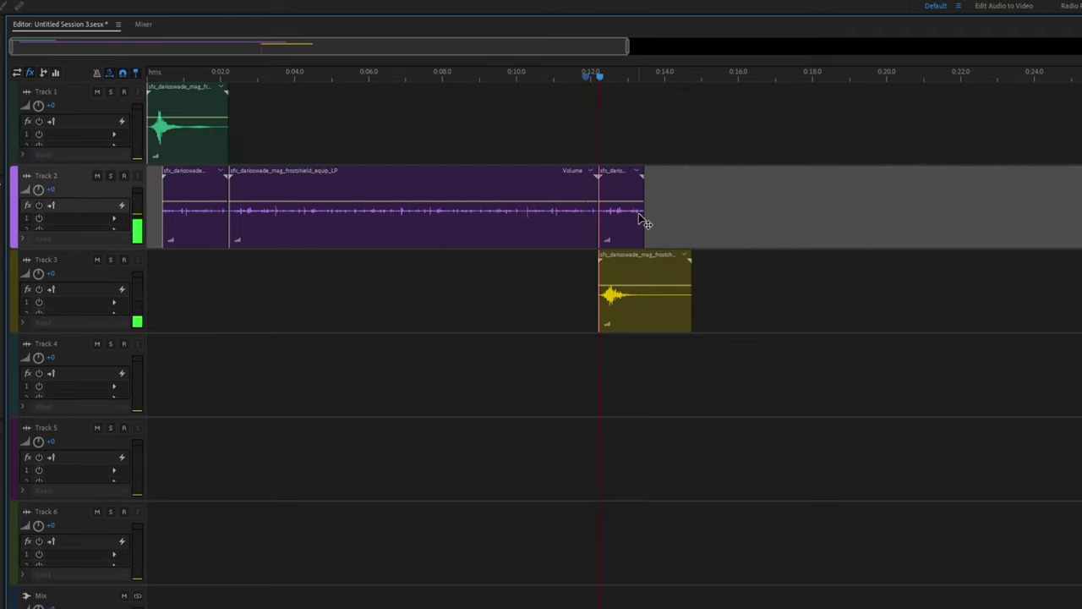
Step: Fade out the last loop clip across most of its length and trim its end to about 13.3 s
key(space)
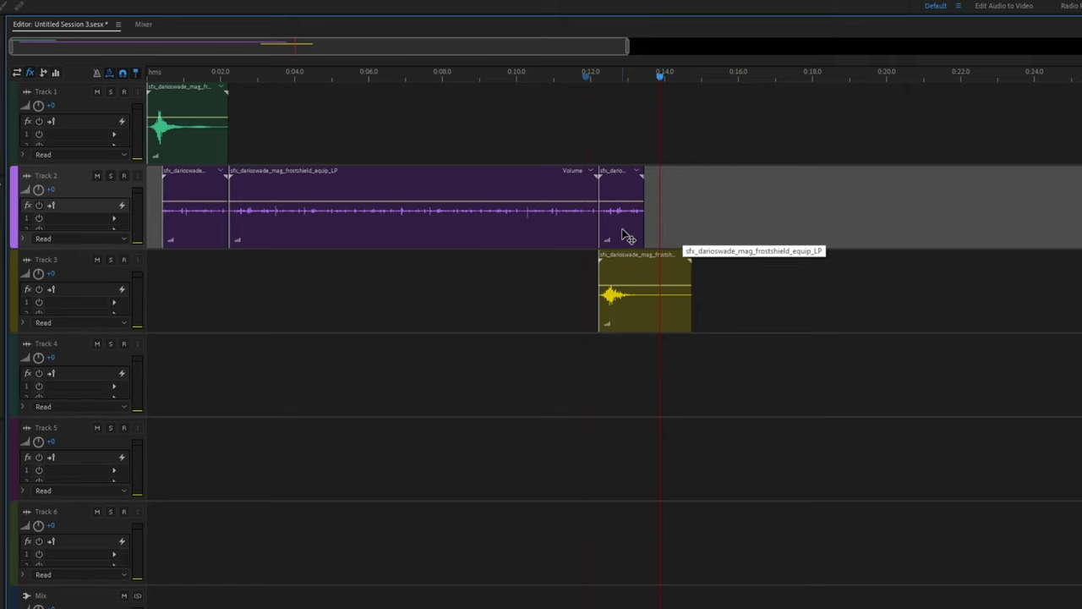
click(638, 235)
drag(643, 234, 659, 235)
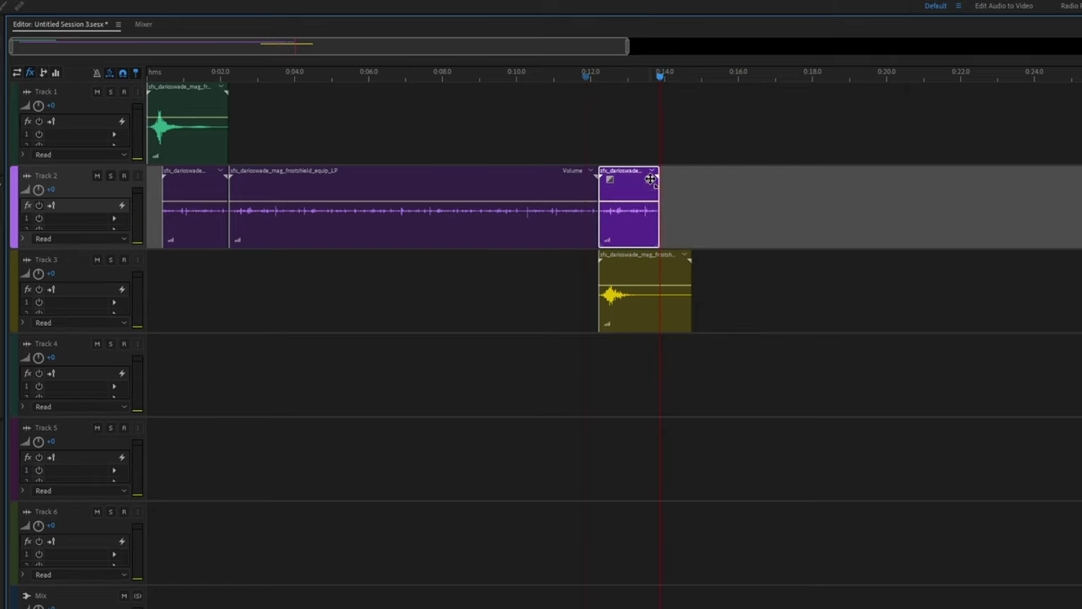
drag(649, 179, 600, 207)
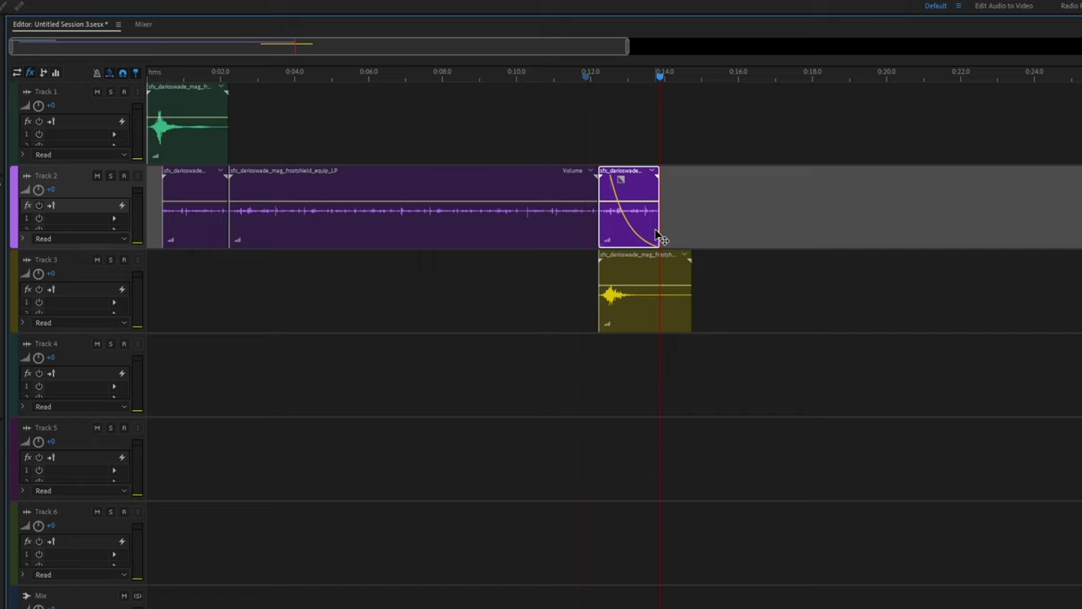
drag(660, 237, 641, 238)
Step: Set the last loop clip's fade-out linear value to -34 and play the sheathe transition from about 12 s
click(590, 82)
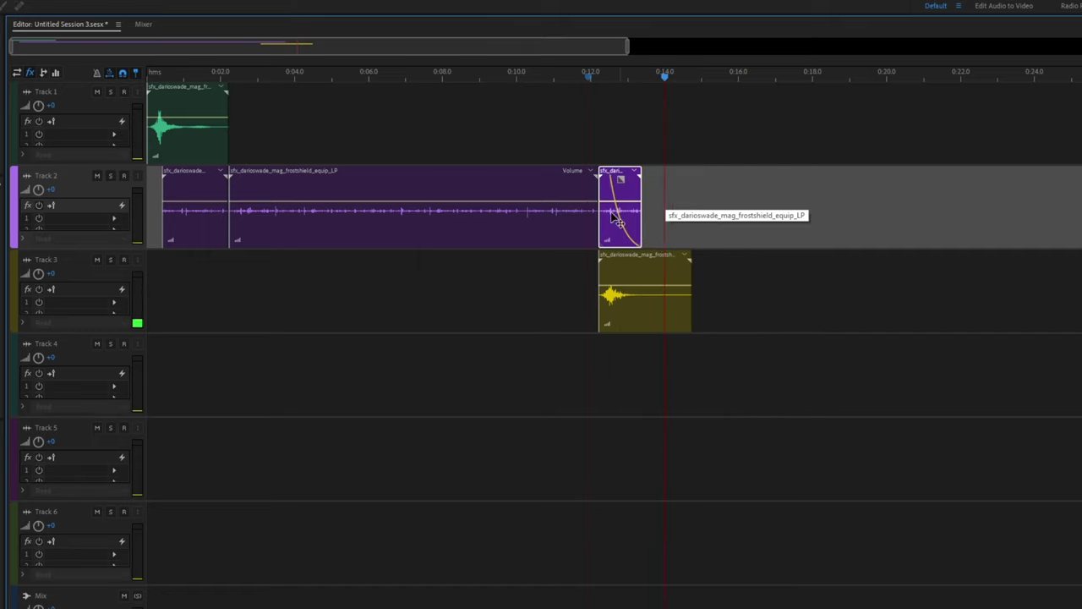
key(space)
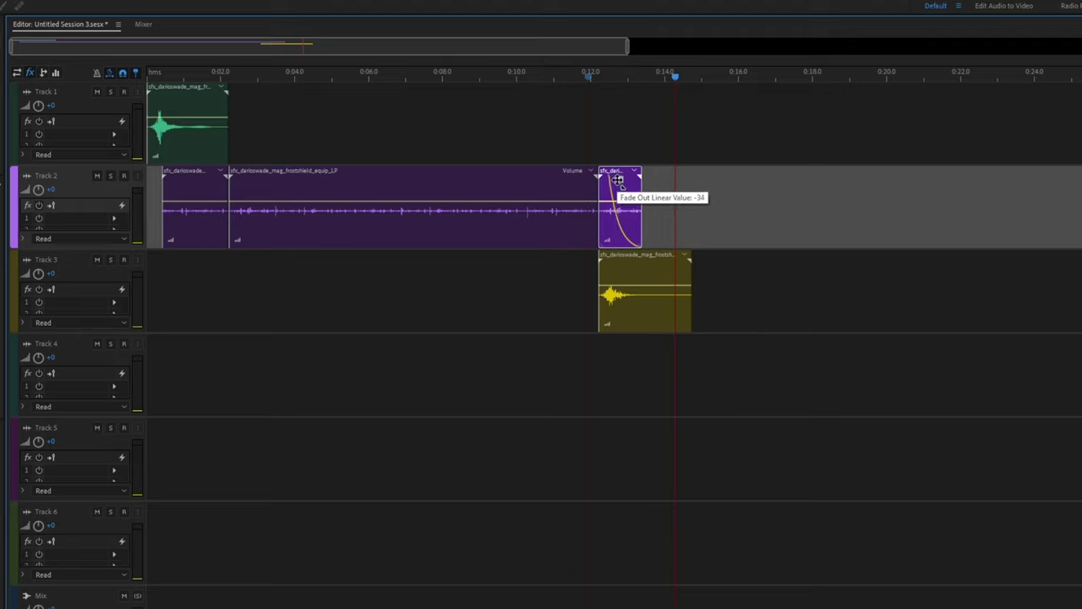
click(600, 76)
key(space)
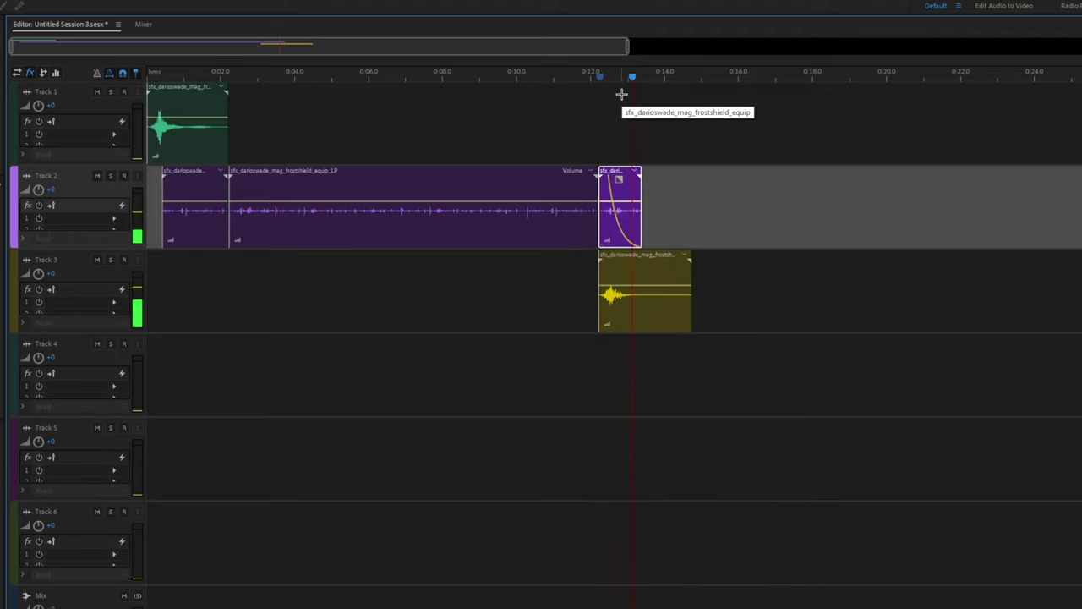
key(space)
Step: Add a fade-in of about 0.8 s to the first loop clip on Track 2, previewing from the session start
click(360, 143)
click(201, 234)
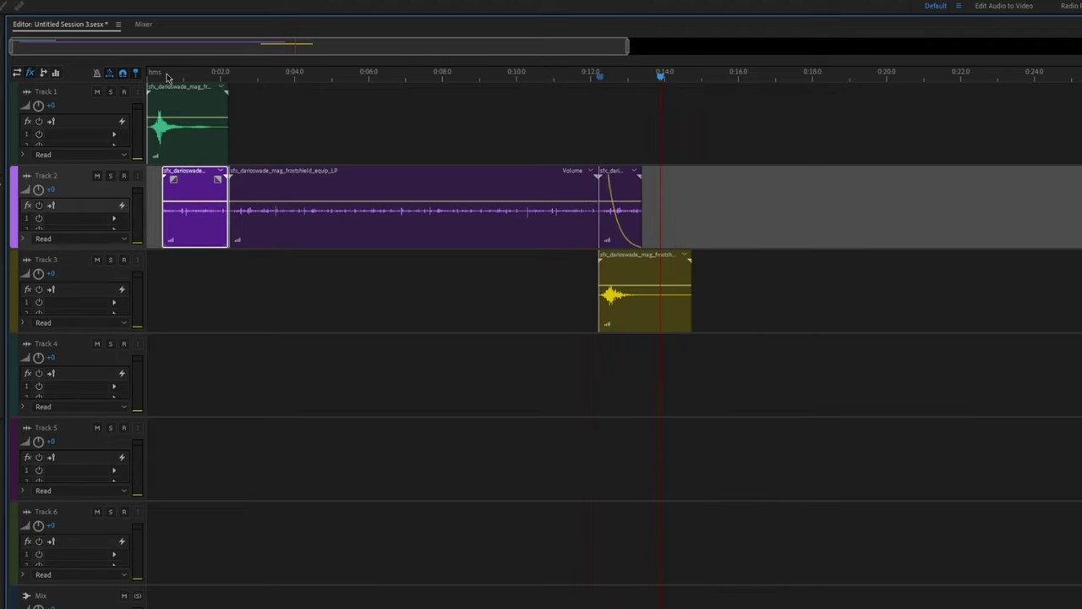
mouse_move(163, 75)
mouse_down()
mouse_move(139, 74)
mouse_move(147, 86)
mouse_up()
scroll(265, 127, left, 1)
key(space)
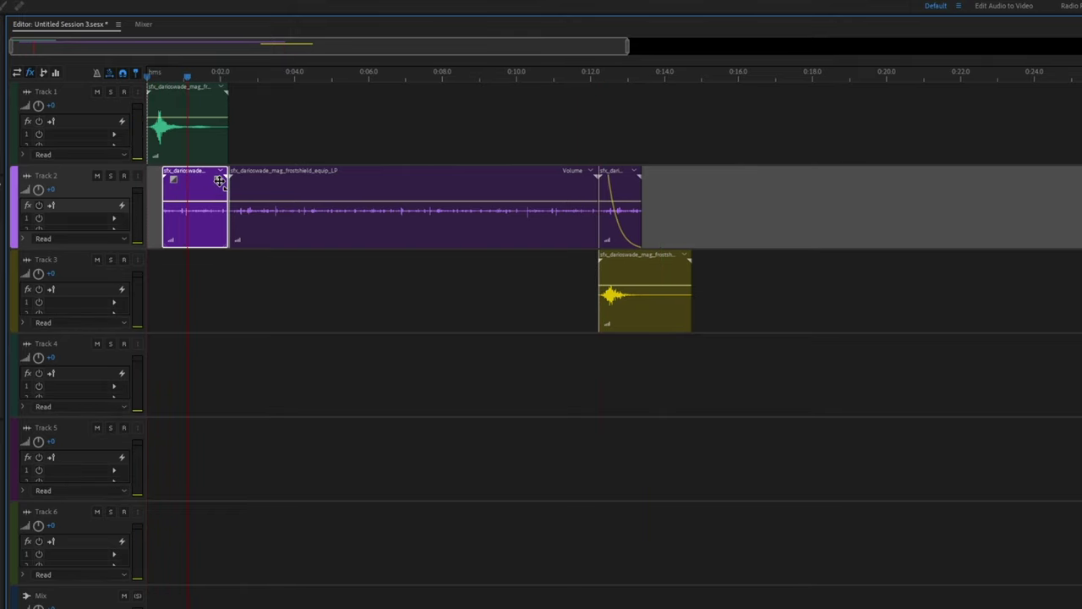
drag(219, 183, 211, 206)
key(ctrl+z)
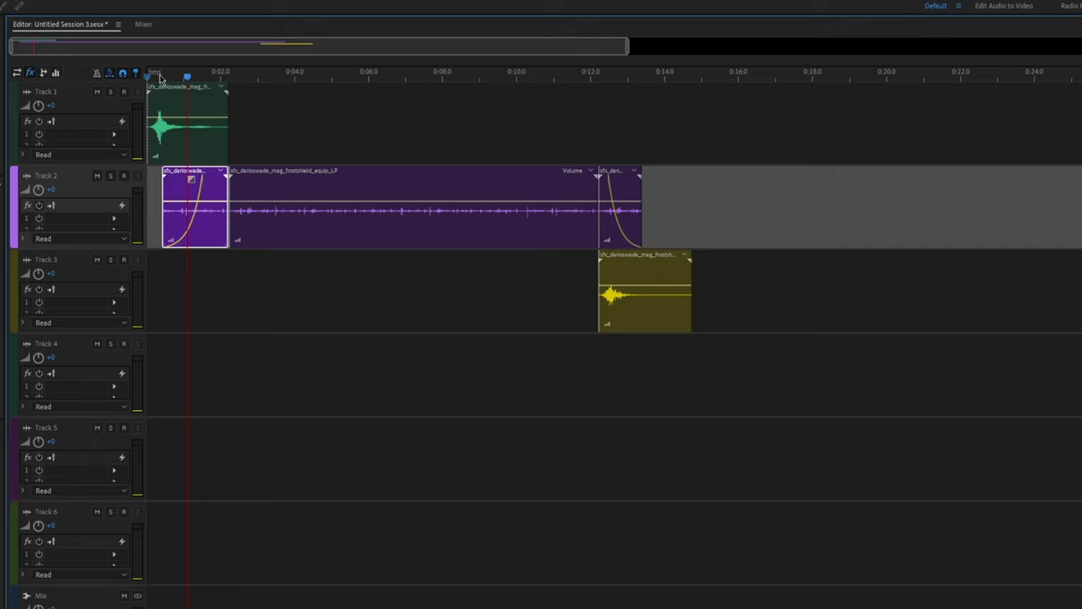
key(space)
mouse_move(191, 179)
mouse_down()
mouse_move(207, 184)
mouse_move(184, 179)
mouse_up()
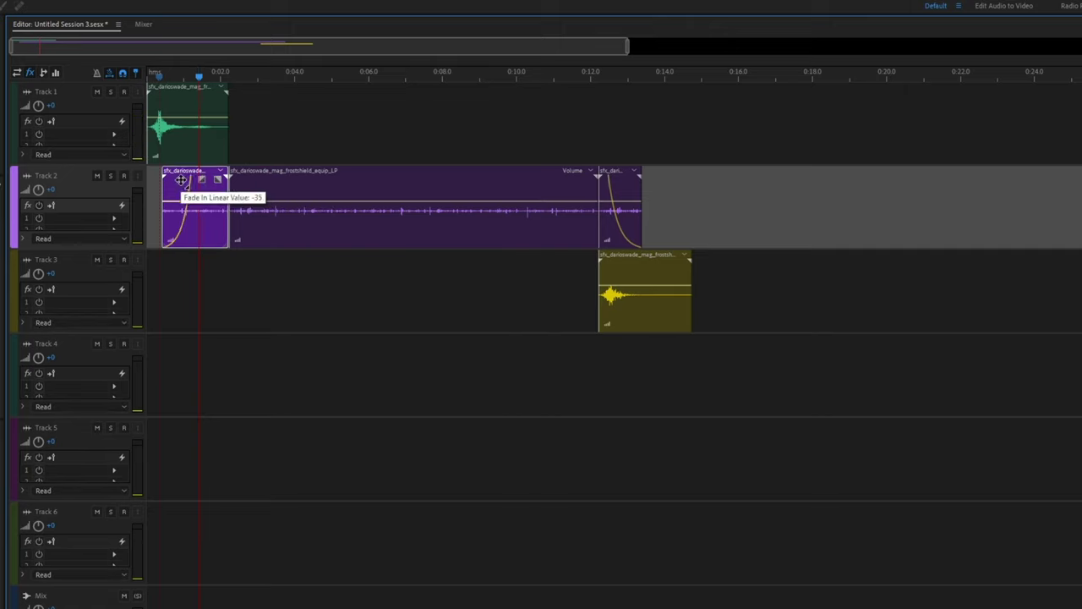
Step: Play the session from the start to check how the equip sound blends into the faded-in loop clip
click(149, 78)
key(space)
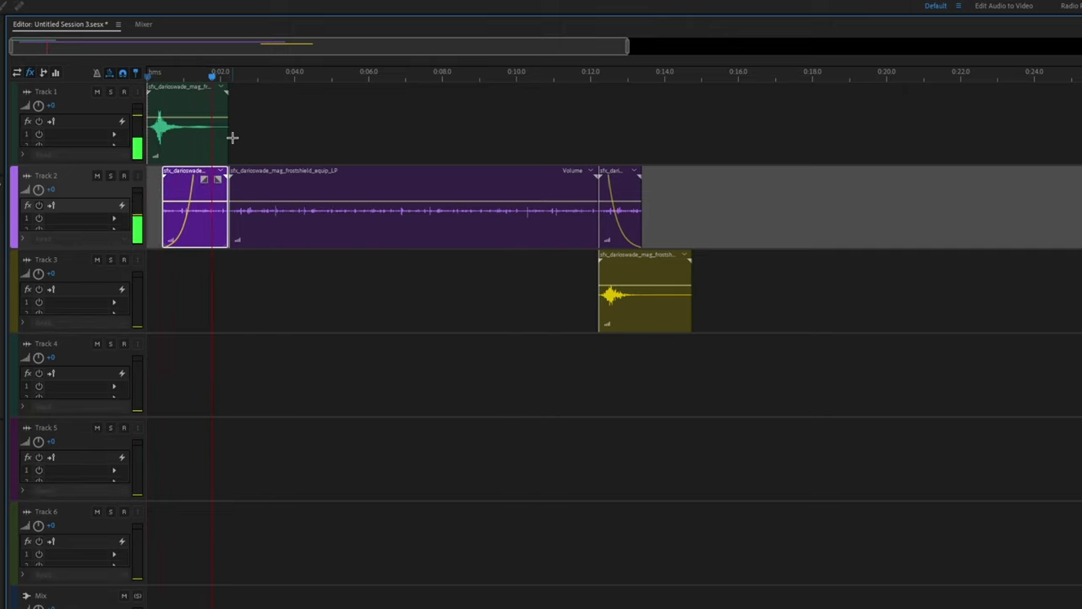
key(space)
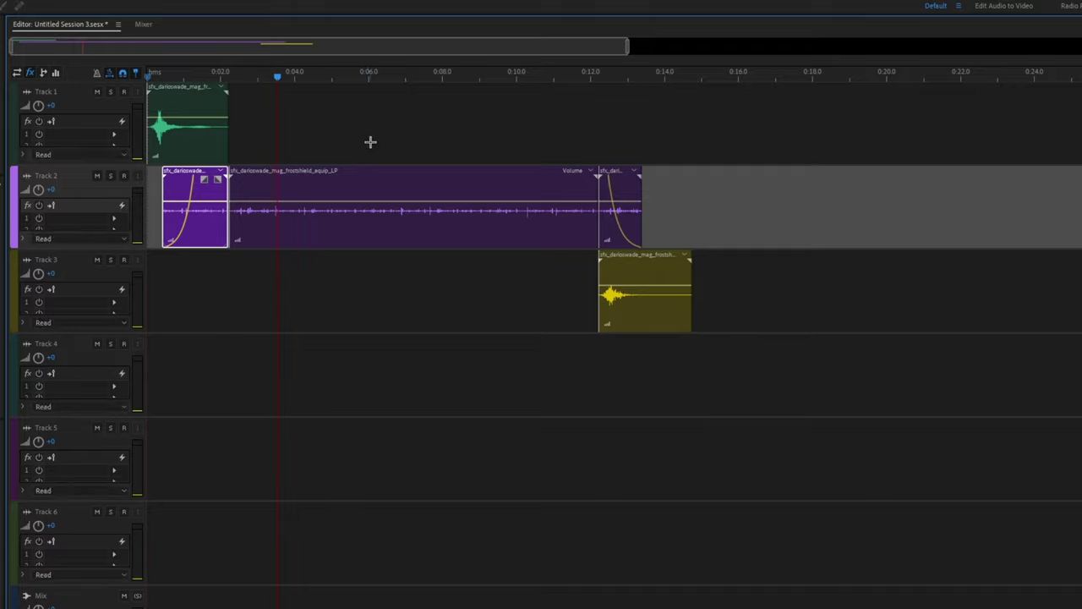
Step: Set the volume of Track 2 to -4
click(369, 142)
click(52, 191)
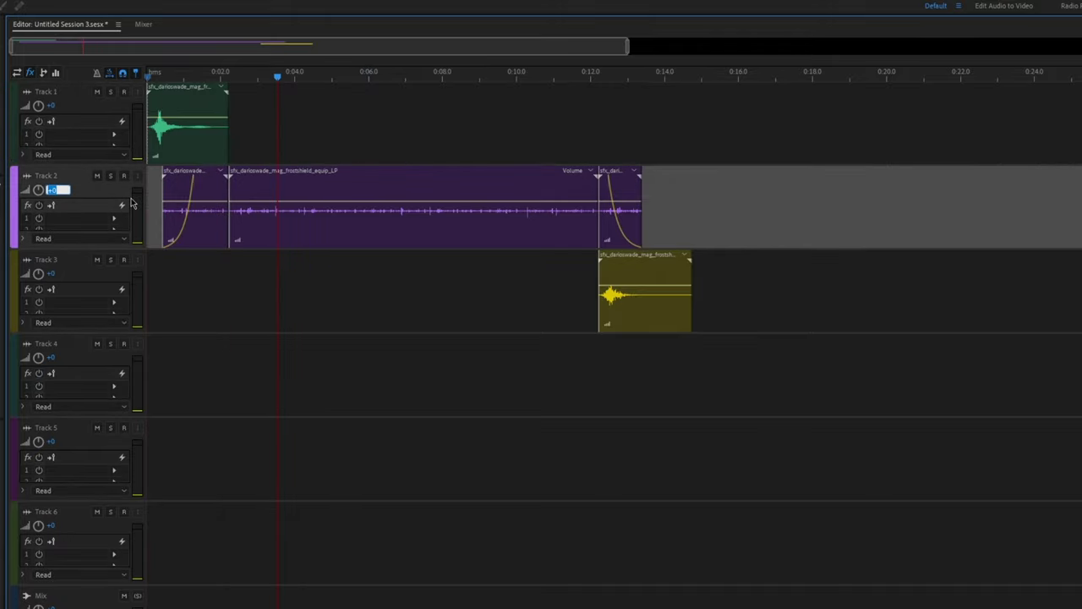
text(-4)
key(Return)
click(306, 129)
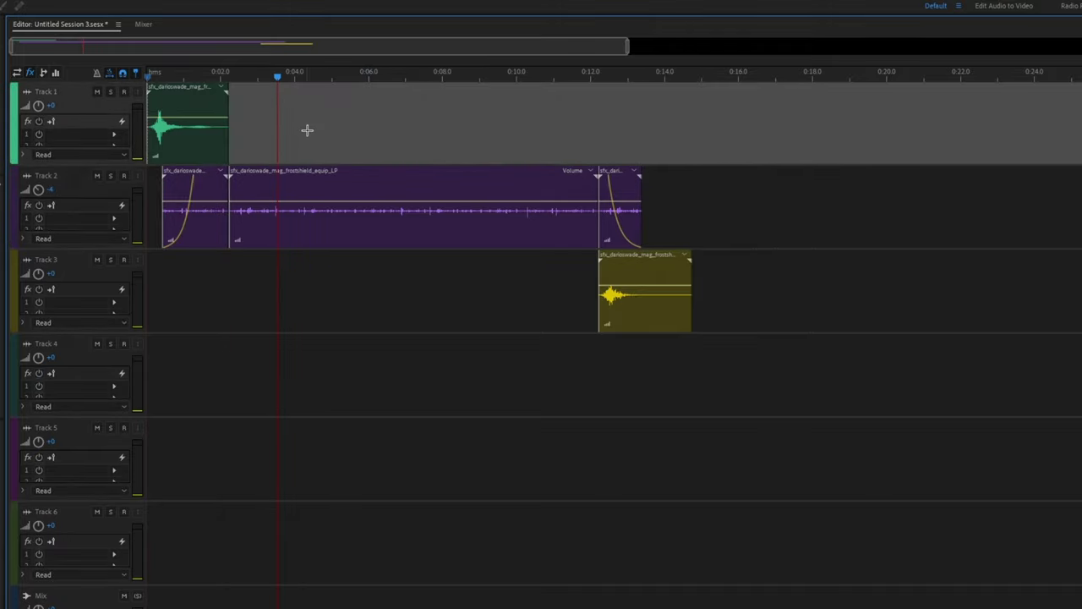
Step: Play the draw transition from the session start and the sheathe transition from about 11.6 s
drag(213, 73, 126, 77)
key(space)
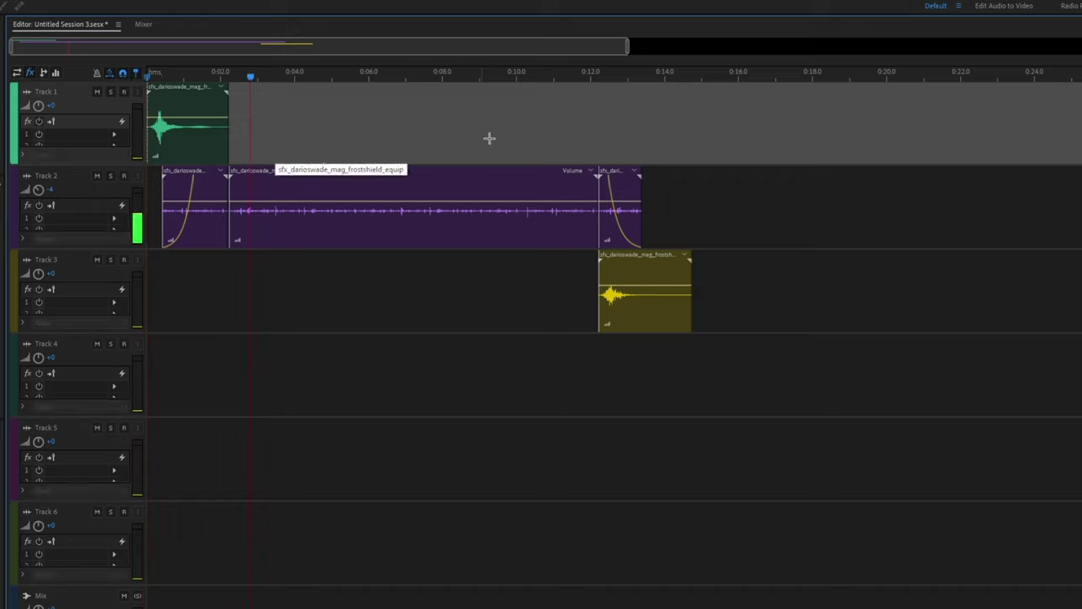
click(578, 76)
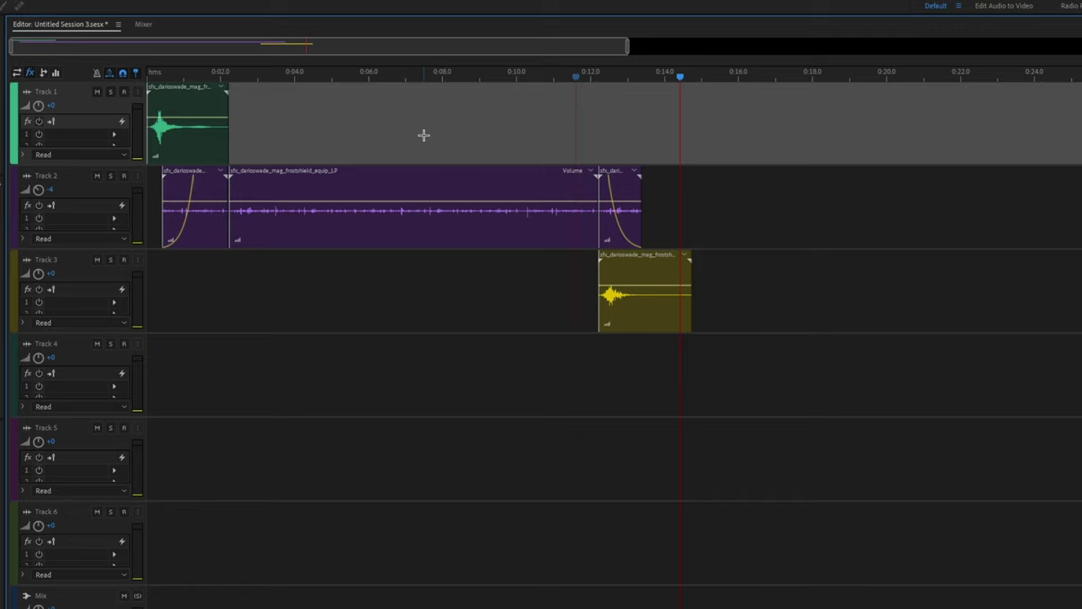
Step: Add two markers, move them to the start and end of the middle loop clip, and save the session
click(319, 77)
key(m)
click(429, 77)
key(m)
click(318, 64)
drag(319, 65, 230, 64)
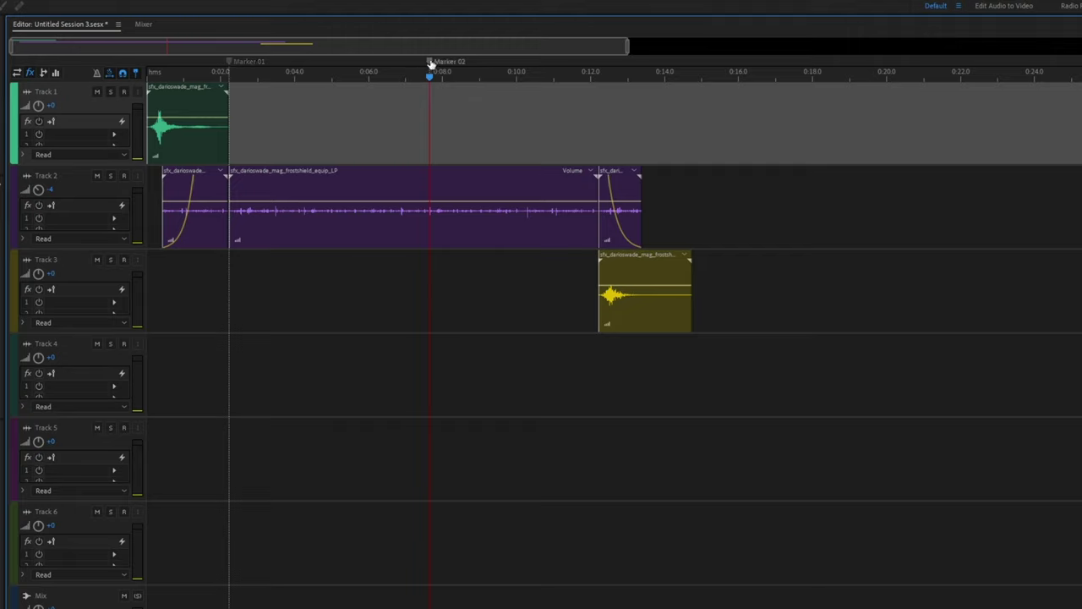
drag(430, 64, 598, 64)
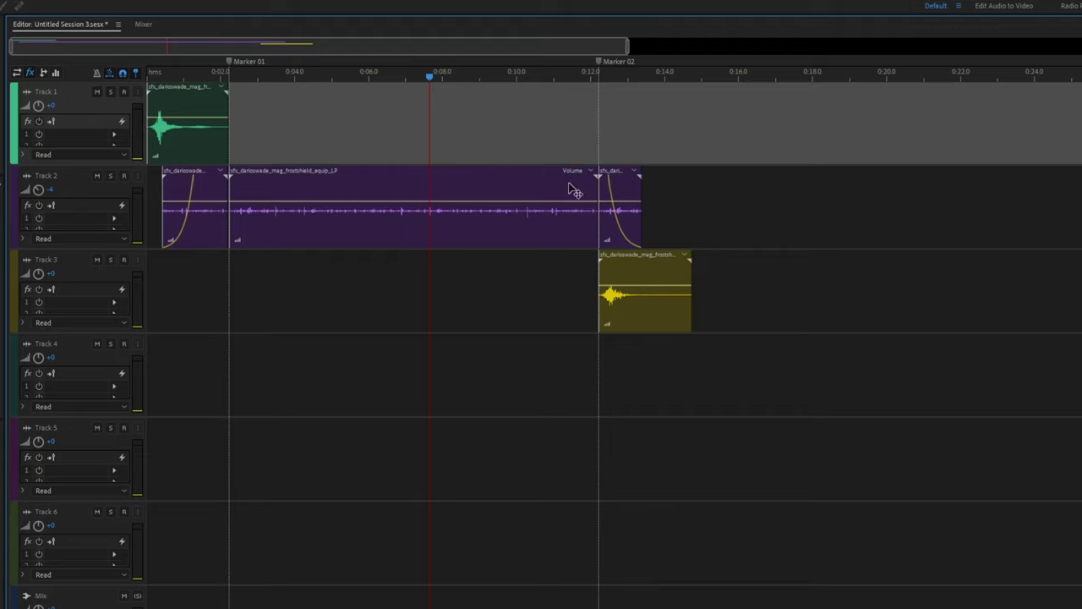
key(ctrl+s)
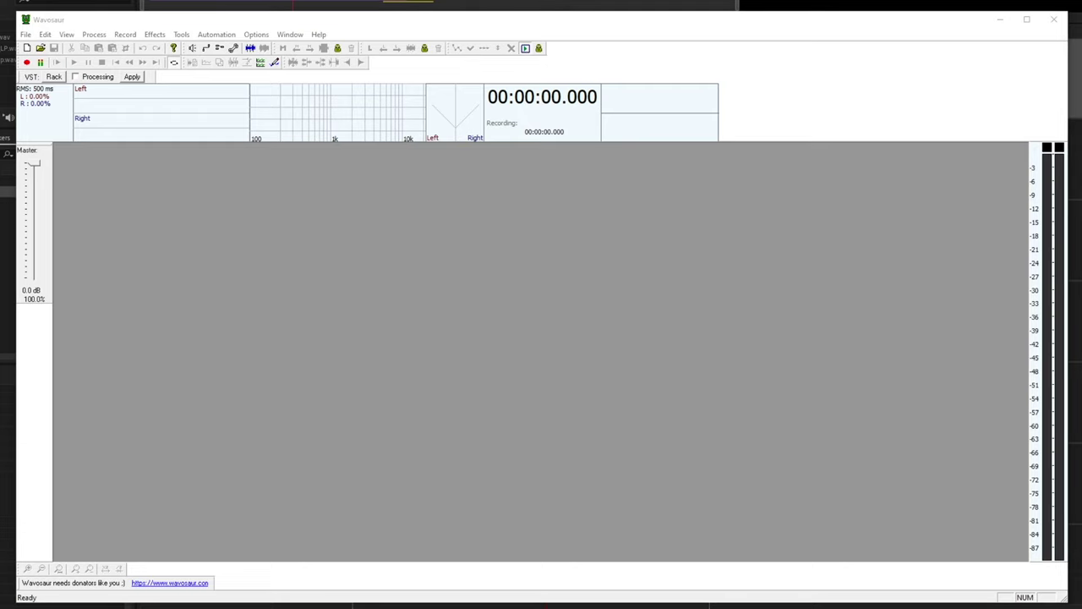
Step: Switch to Wavosaur, load the combined frostshield equip_lpm WAV file, and inspect the sections around markers M0 and M1
drag(268, 309, 269, 310)
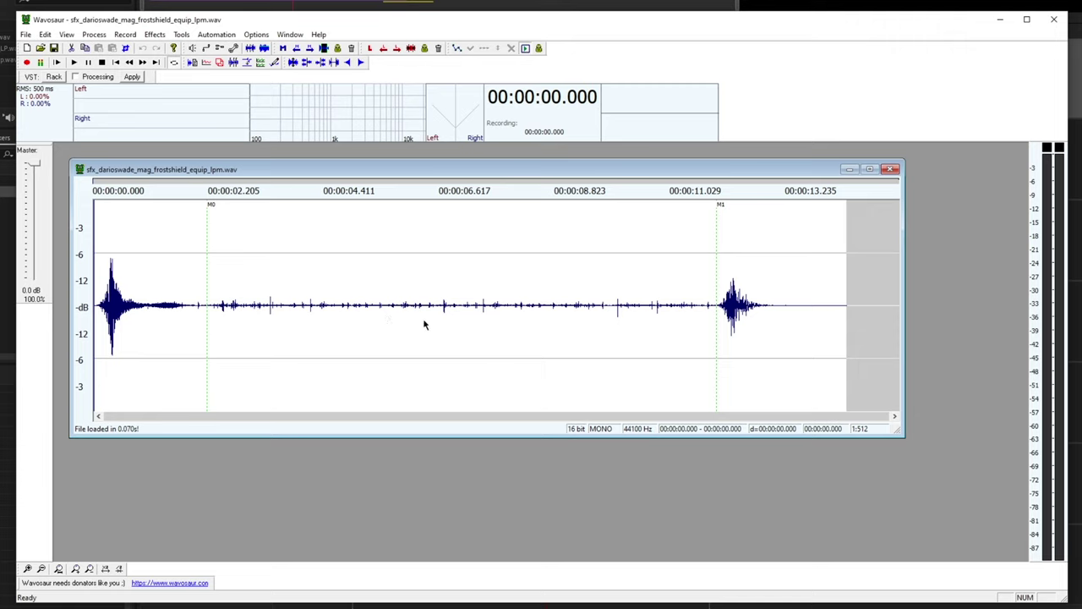
click(351, 360)
click(104, 301)
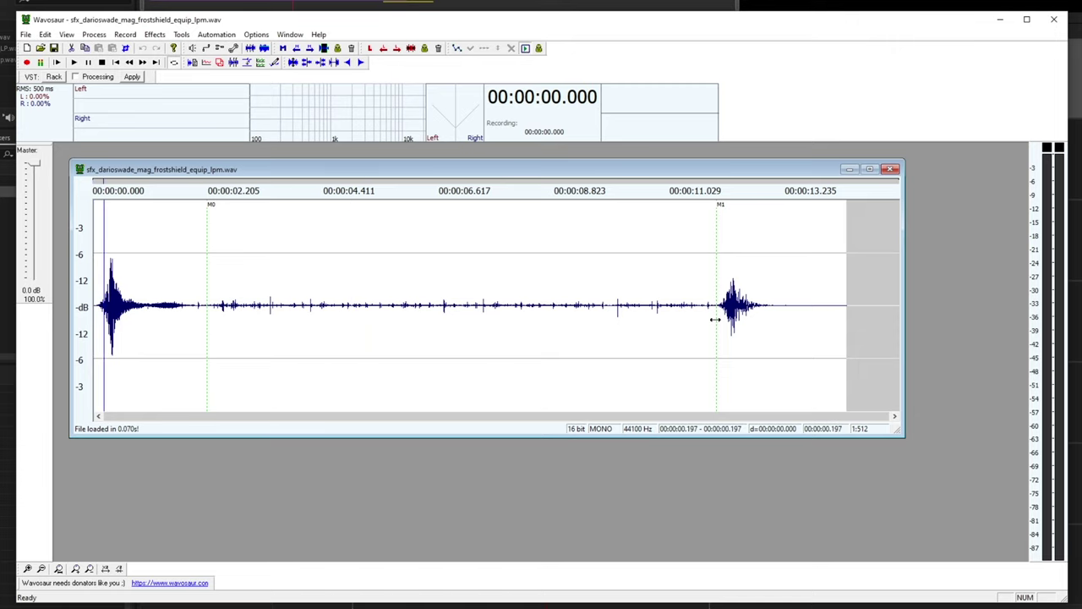
click(380, 316)
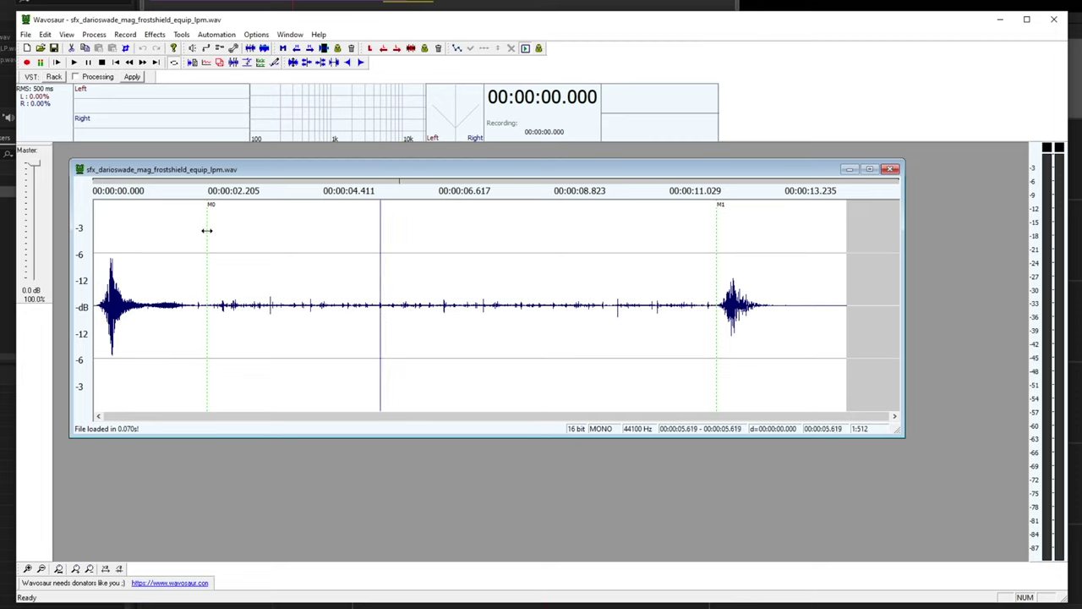
click(575, 228)
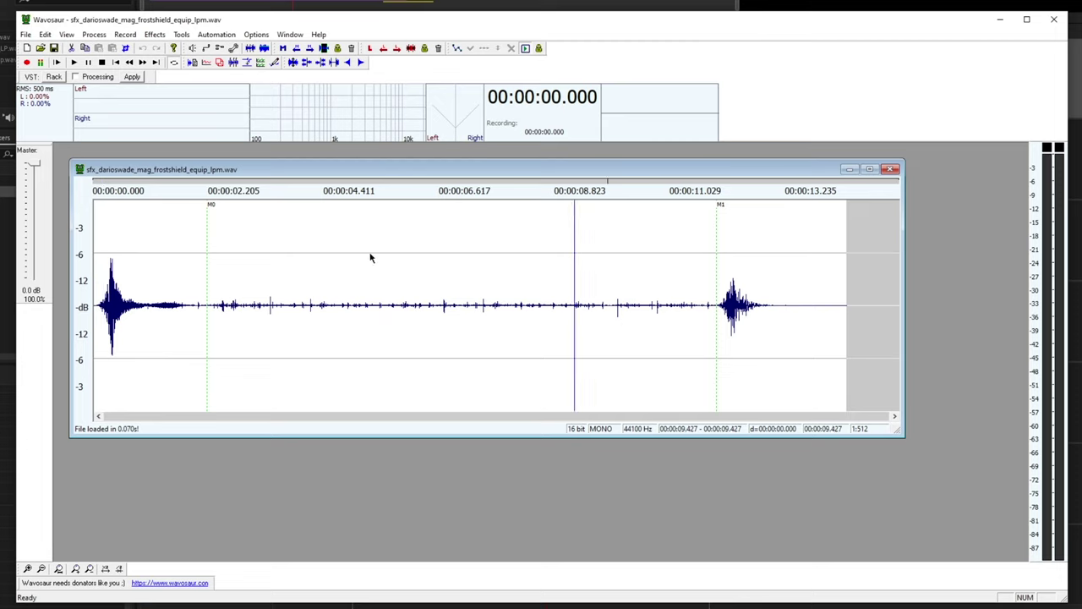
double_click(156, 308)
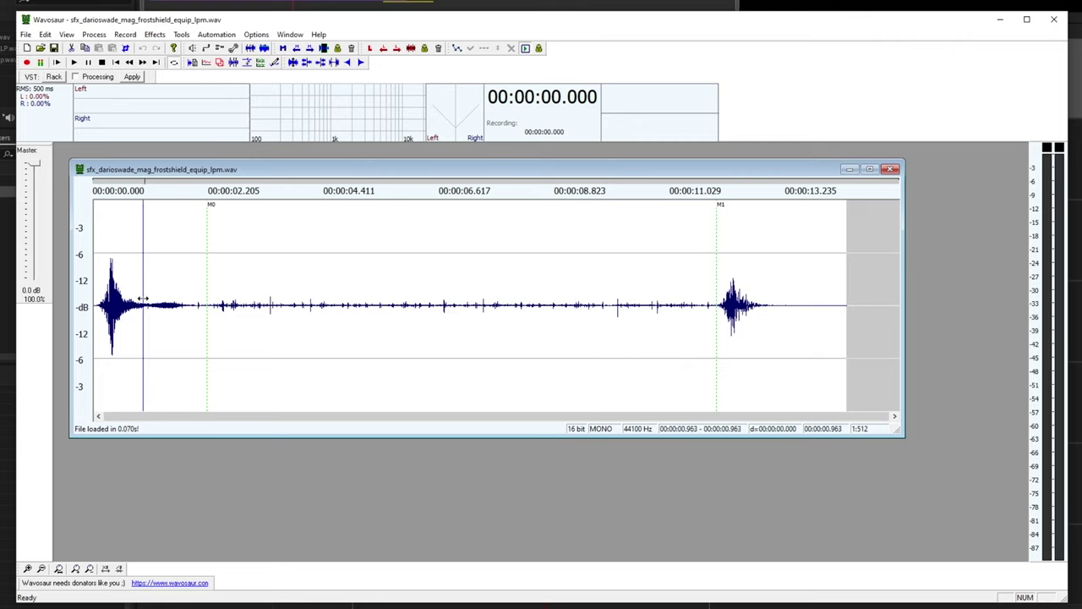
double_click(332, 302)
click(772, 264)
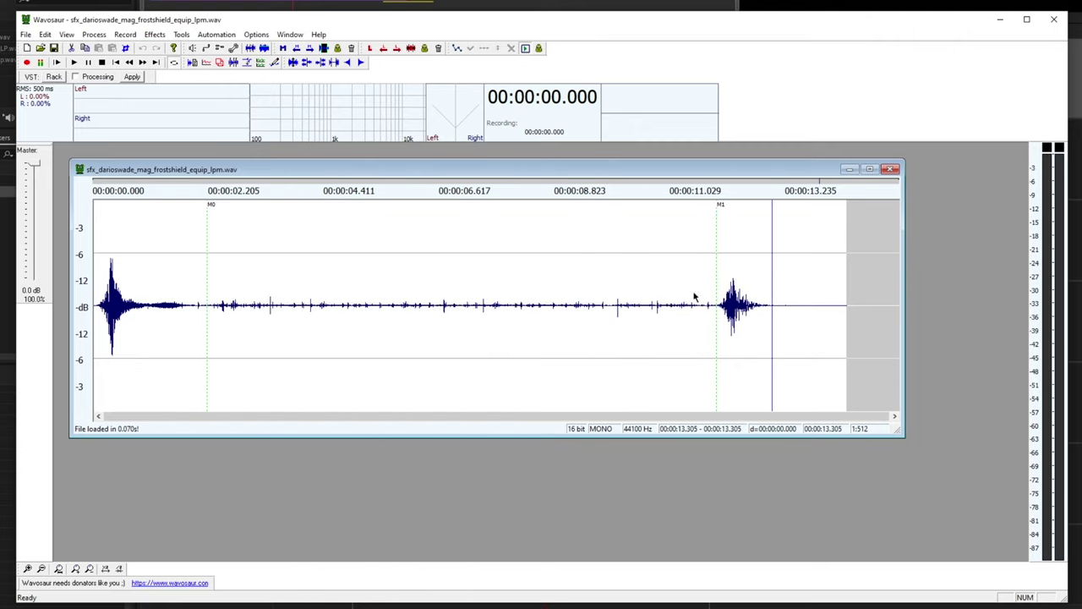
double_click(789, 293)
Step: Select the section between markers M0 and M1 and create loop points from the selection
double_click(397, 326)
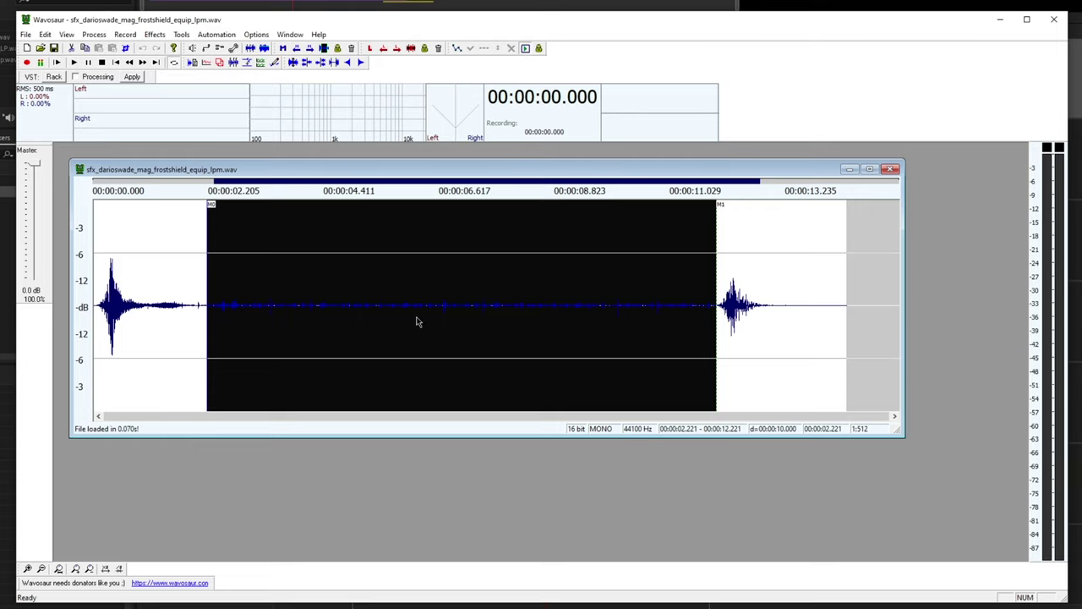
click(181, 35)
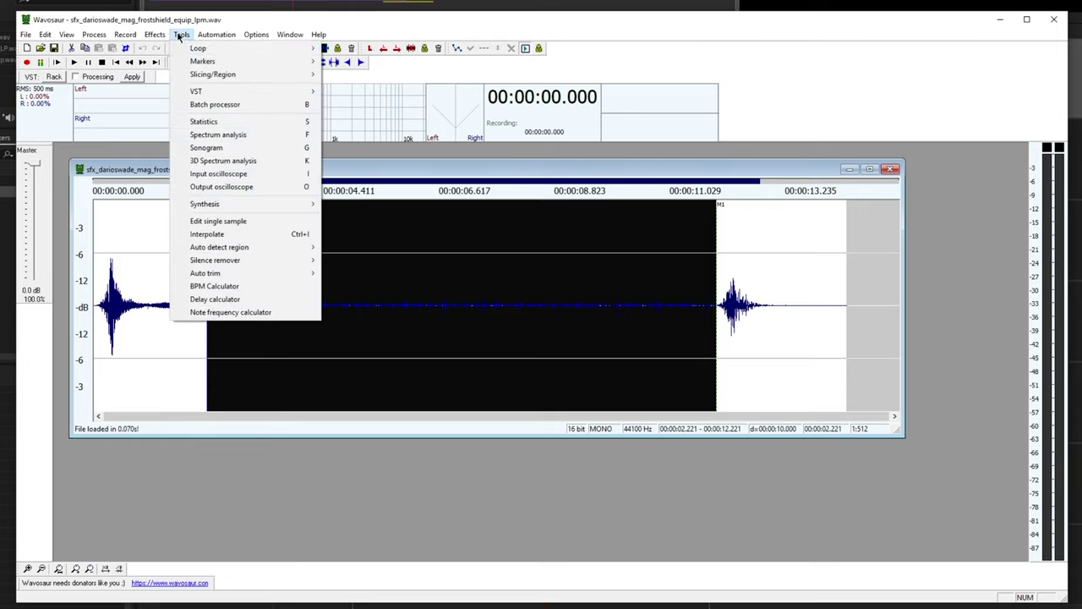
mouse_move(200, 53)
click(381, 53)
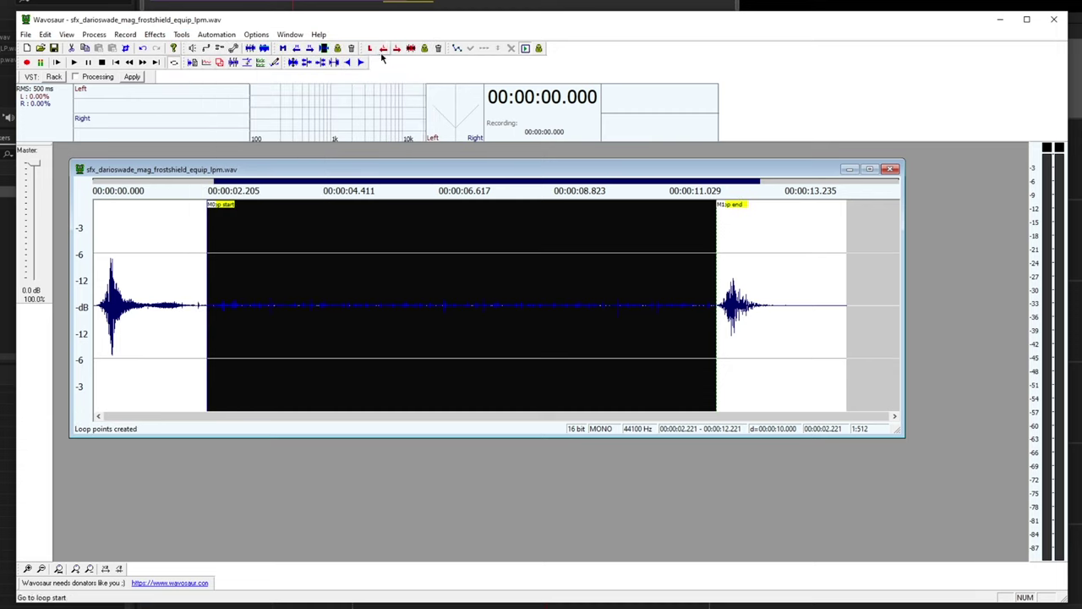
click(319, 279)
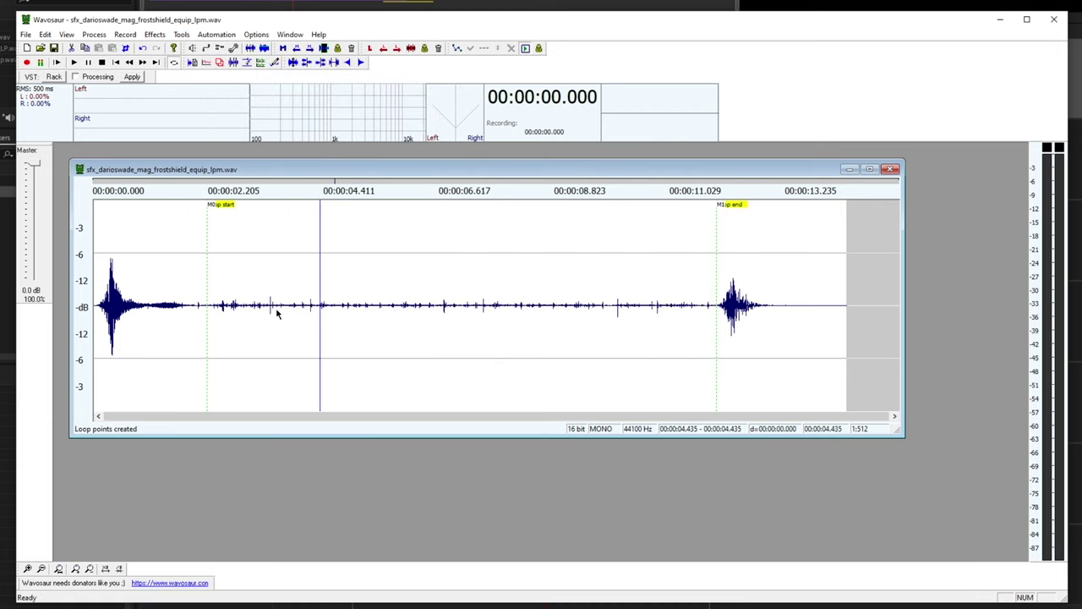
double_click(349, 313)
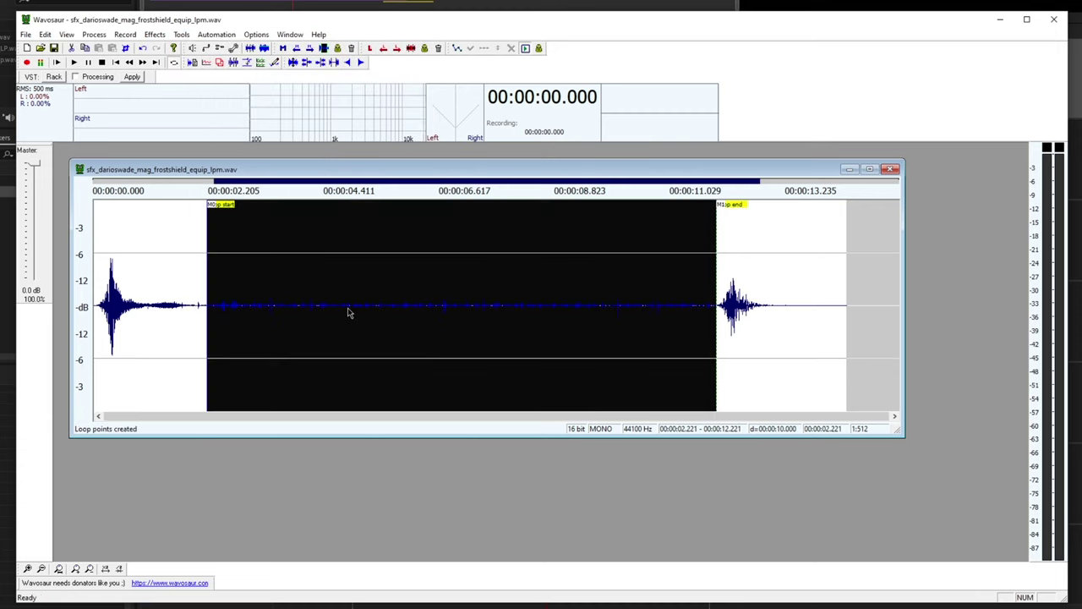
Step: Delete markers M1 and M0, keeping the loop start and loop end points
click(165, 291)
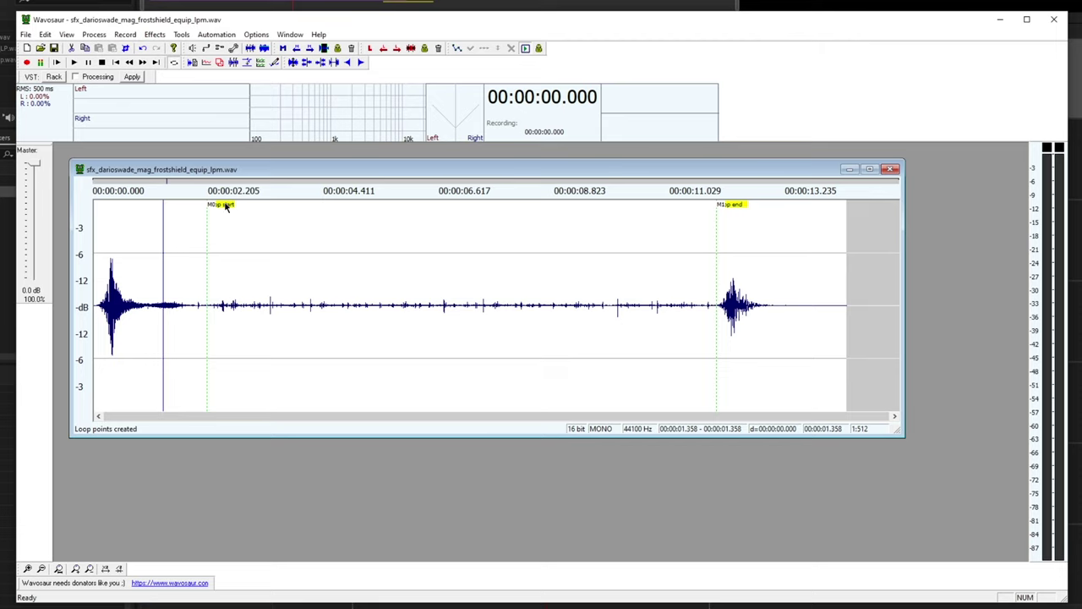
right_click(716, 228)
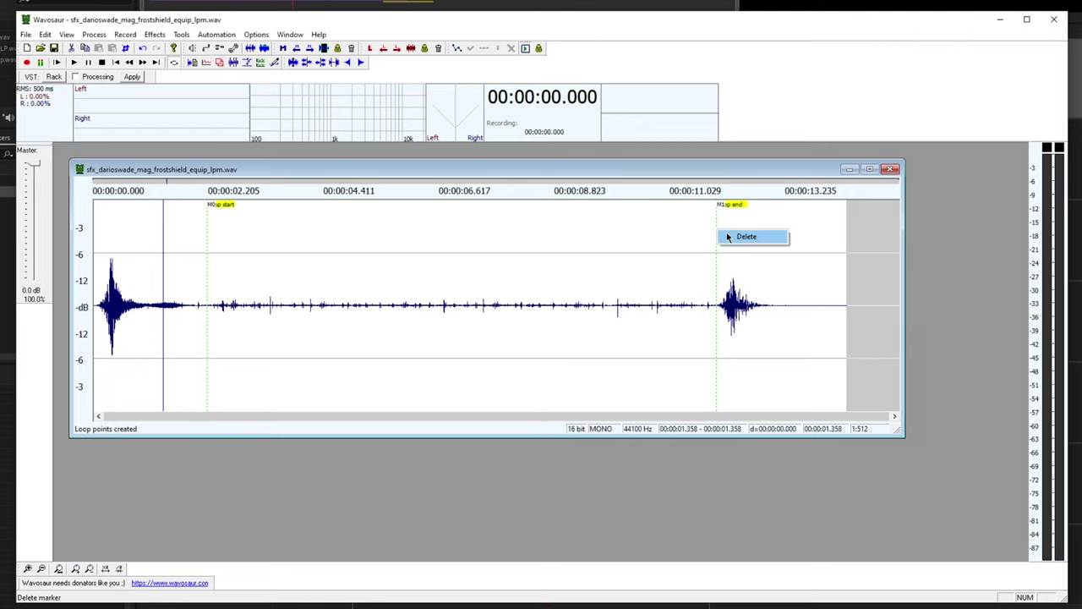
click(733, 239)
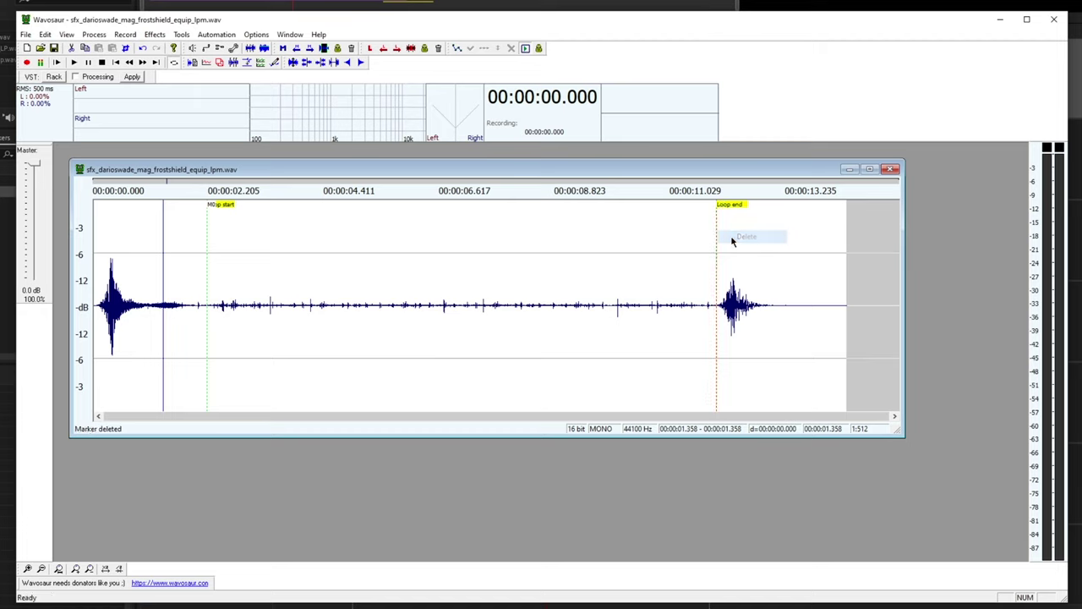
right_click(207, 244)
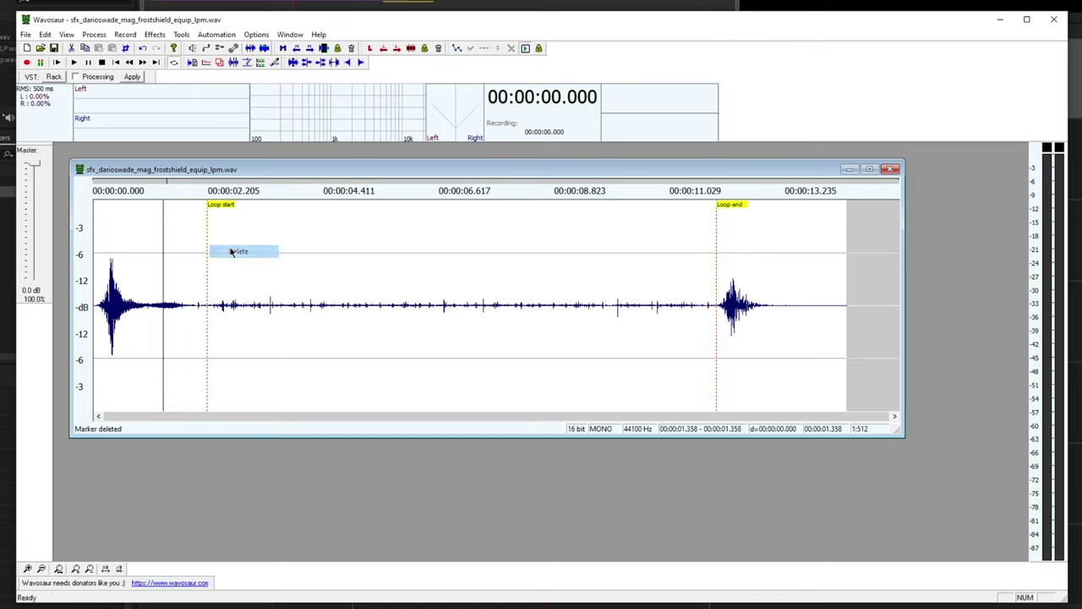
click(232, 251)
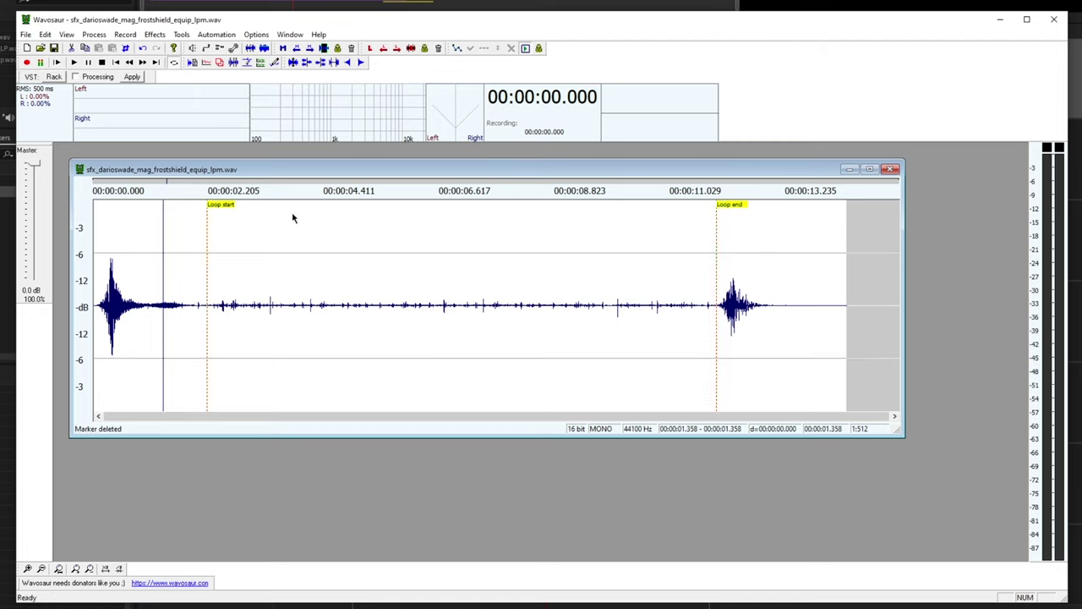
Step: Save the WAV file with its loop points under its existing name
click(332, 332)
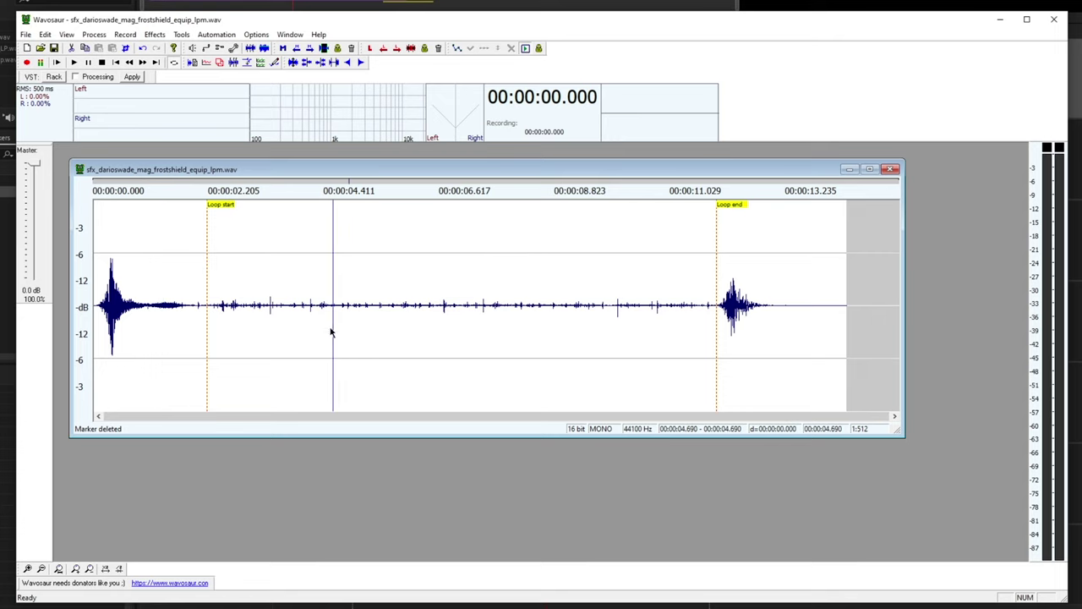
click(26, 34)
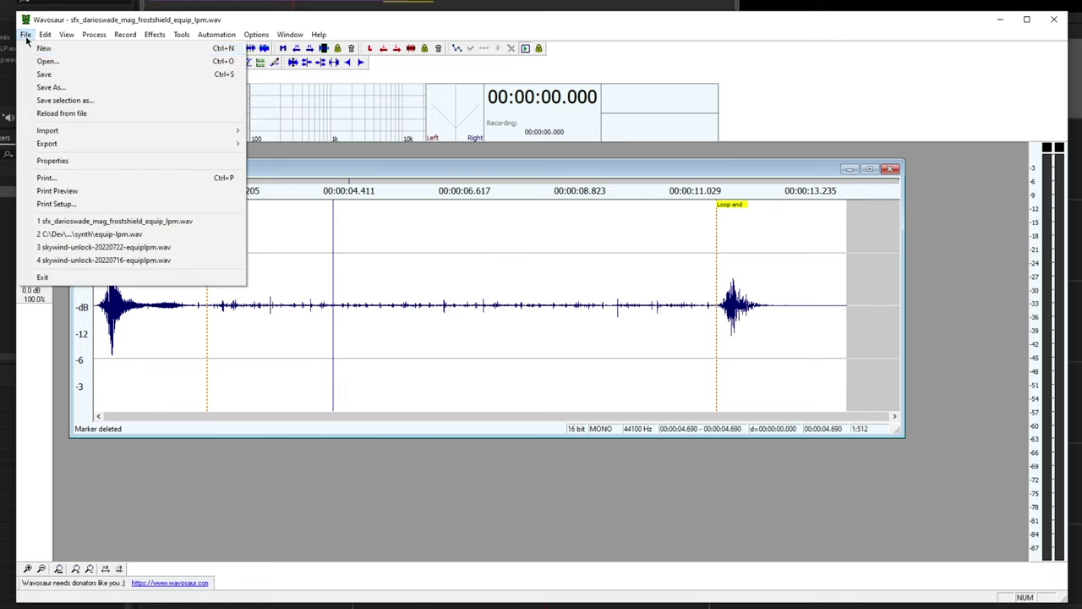
click(41, 74)
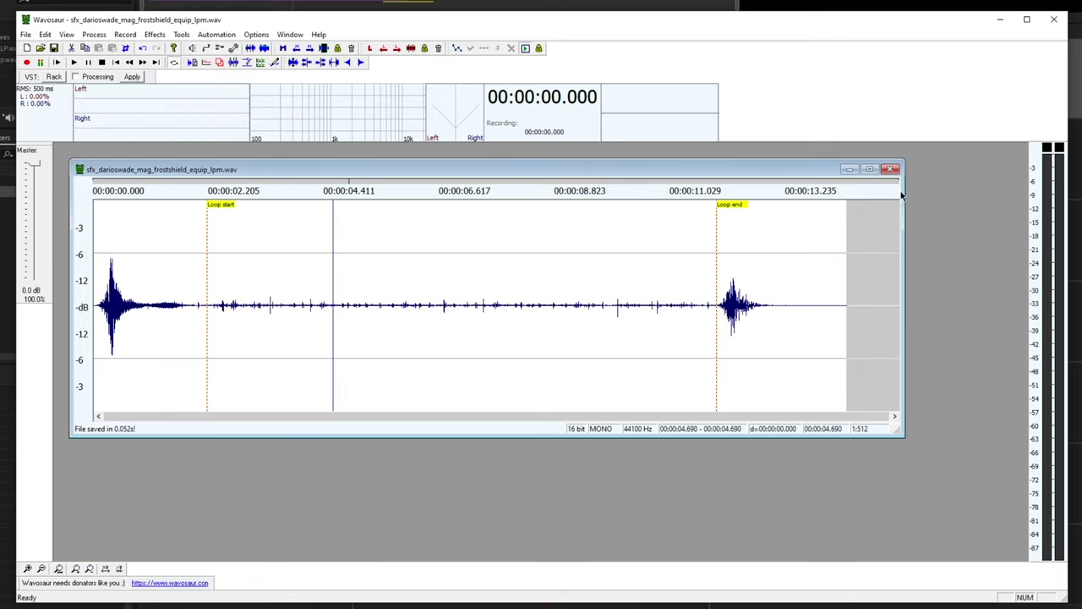